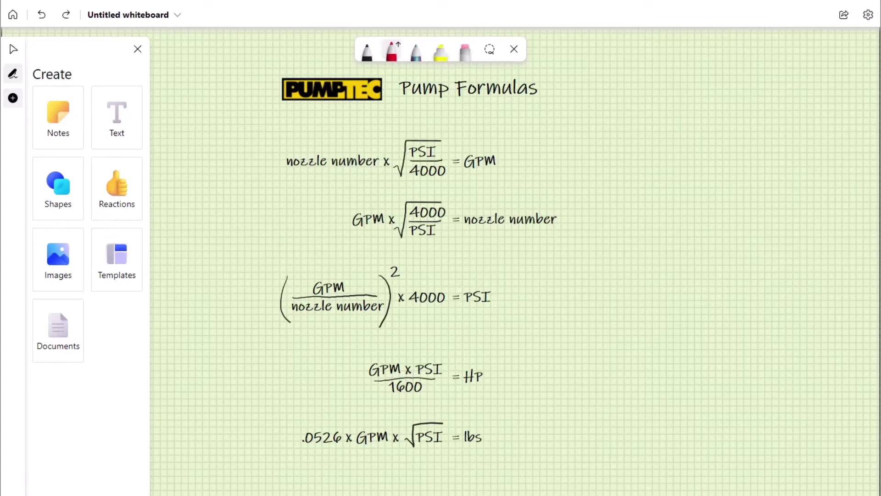
# Step: Draw red arrows pointing at the GPM, nozzle number, PSI, HP and lbs results
pyautogui.moveTo(585, 143); pyautogui.dragTo(501, 159)
pyautogui.moveTo(619, 208); pyautogui.dragTo(561, 219)
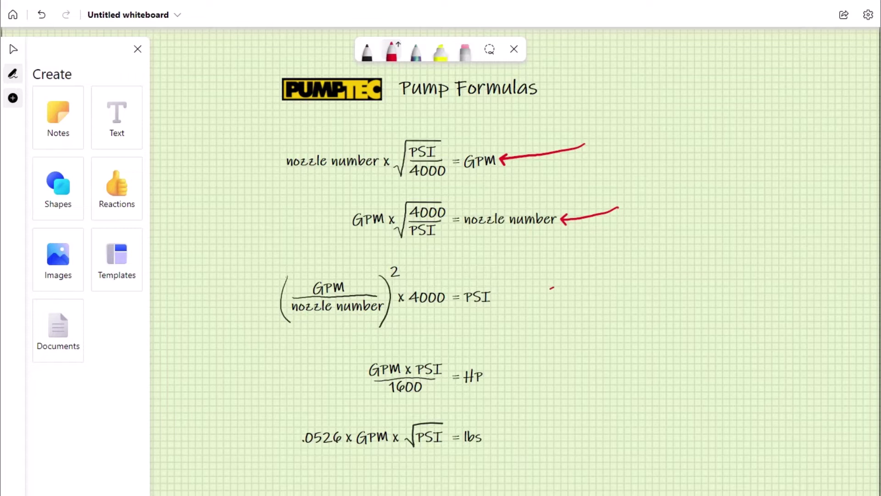
pyautogui.moveTo(552, 288)
pyautogui.mouseDown()
pyautogui.moveTo(498, 294)
pyautogui.moveTo(505, 299)
pyautogui.mouseUp()
pyautogui.moveTo(569, 364); pyautogui.dragTo(494, 374)
pyautogui.moveTo(580, 409); pyautogui.dragTo(492, 435)
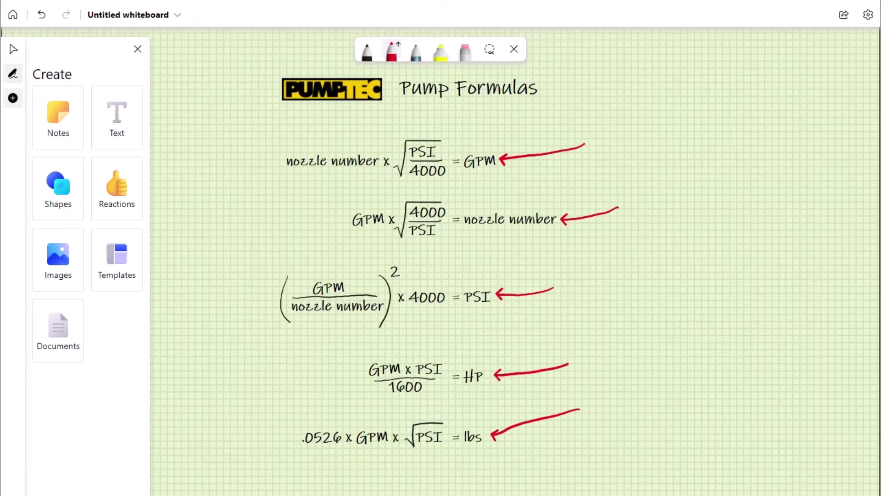
# Step: Rename the untitled spreadsheet to 'PUMP CALCULATOR'
pyautogui.click(47, 53)
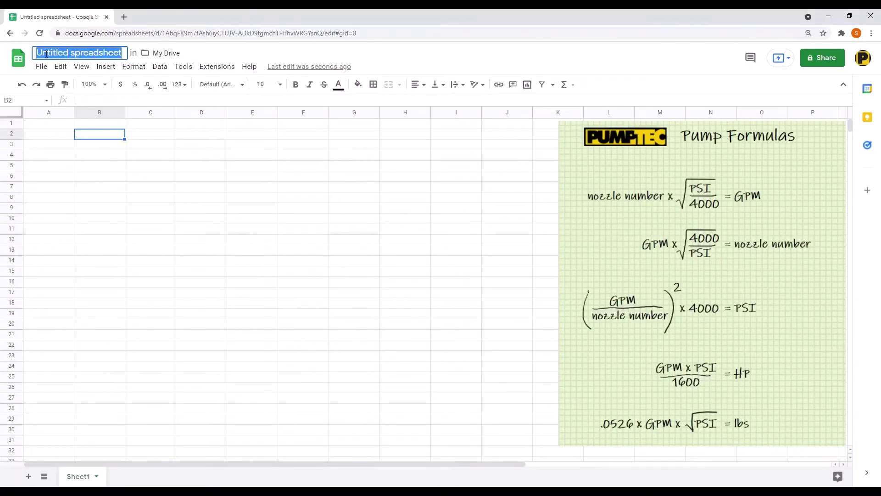
pyautogui.write('P')
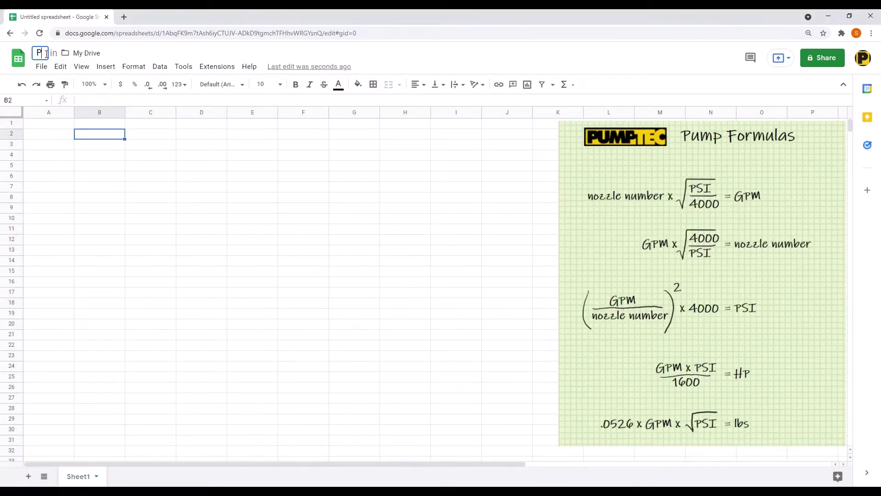
pyautogui.write('UMP CALCULATOR')
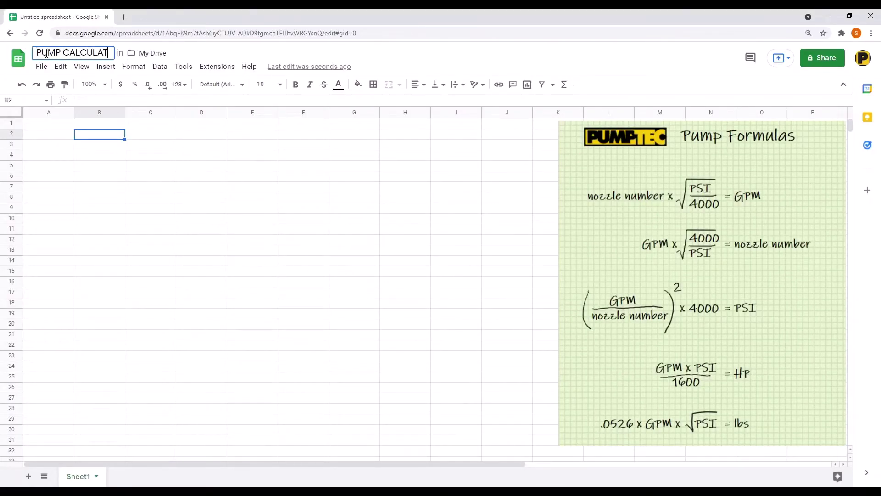
pyautogui.click(93, 135)
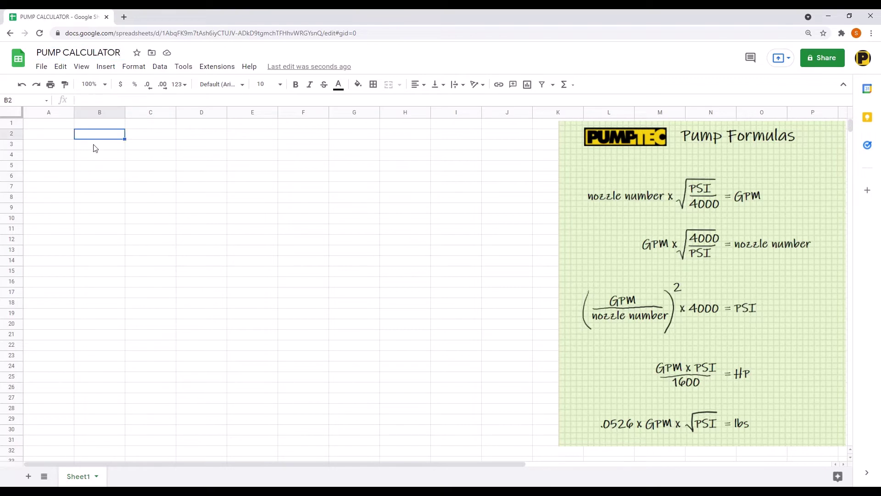
# Step: Enter headers NOZZLE, PSI and GPM in B2:D2
pyautogui.write('NOZZLE')
pyautogui.press('Tab')
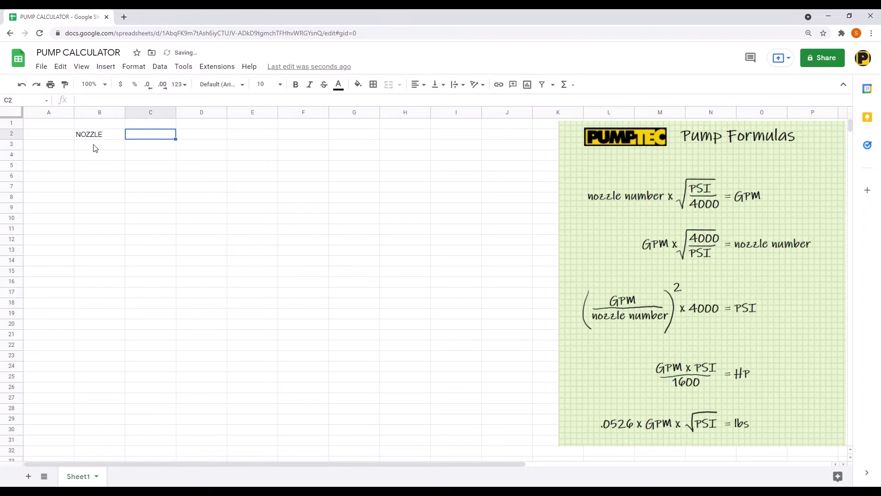
pyautogui.write('PSI')
pyautogui.press('Tab')
pyautogui.write('GPM')
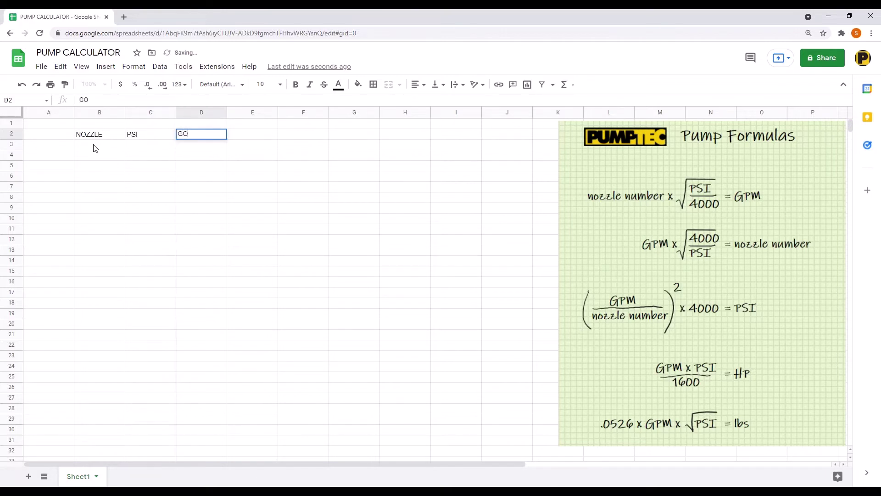
# Step: Enter headers GPM, PSI and NOZZLE in B5:D5
pyautogui.click(93, 171)
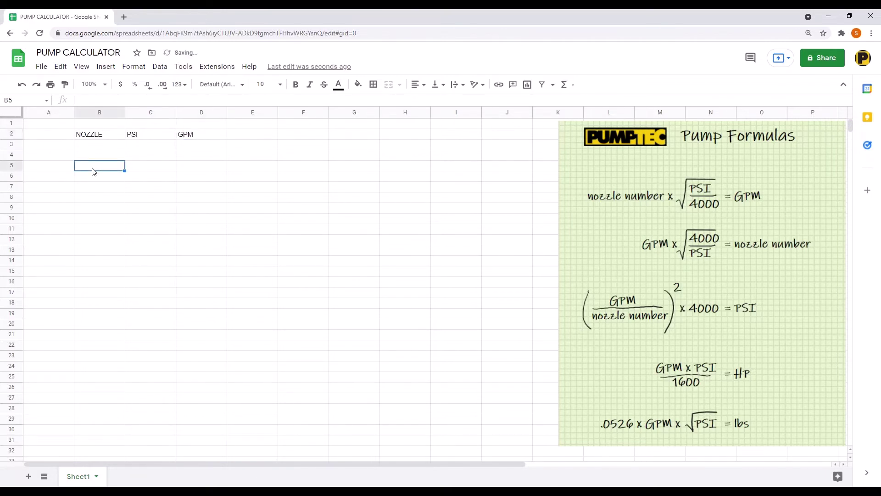
pyautogui.write('GPM')
pyautogui.press('Tab')
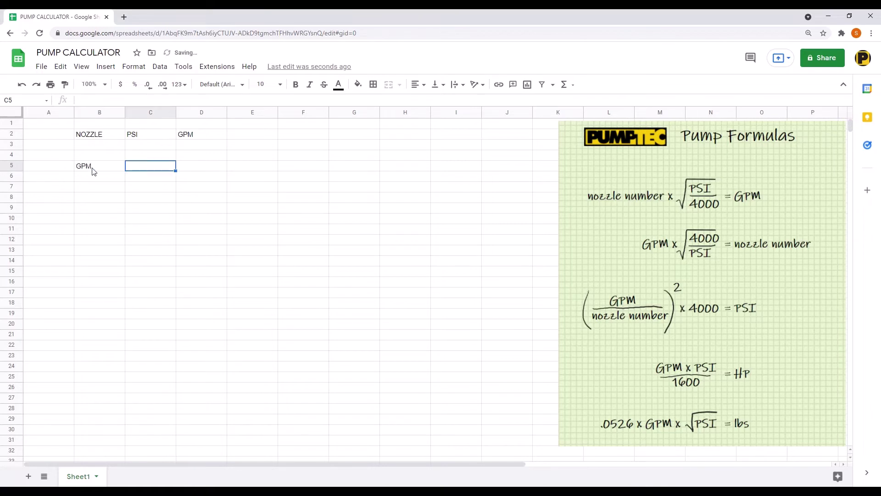
pyautogui.write('PSI')
pyautogui.press('Tab')
pyautogui.write('NOZZLE')
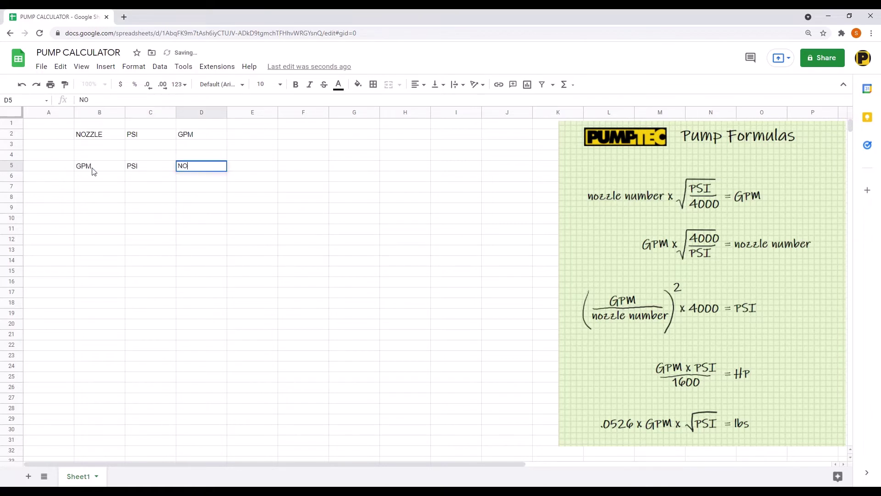
# Step: Enter headers GPM, NOZZLE and PSI in B8:D8
pyautogui.click(96, 201)
pyautogui.write('GPM')
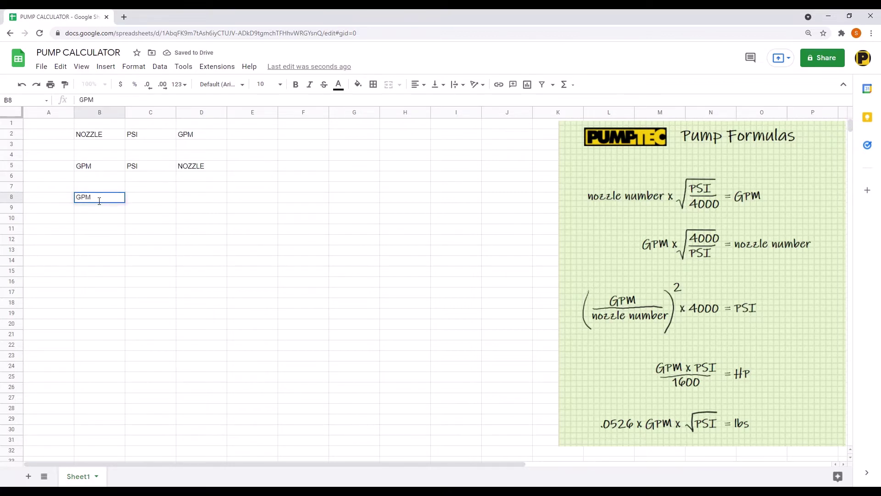
pyautogui.press('Tab')
pyautogui.write('NOZZLE')
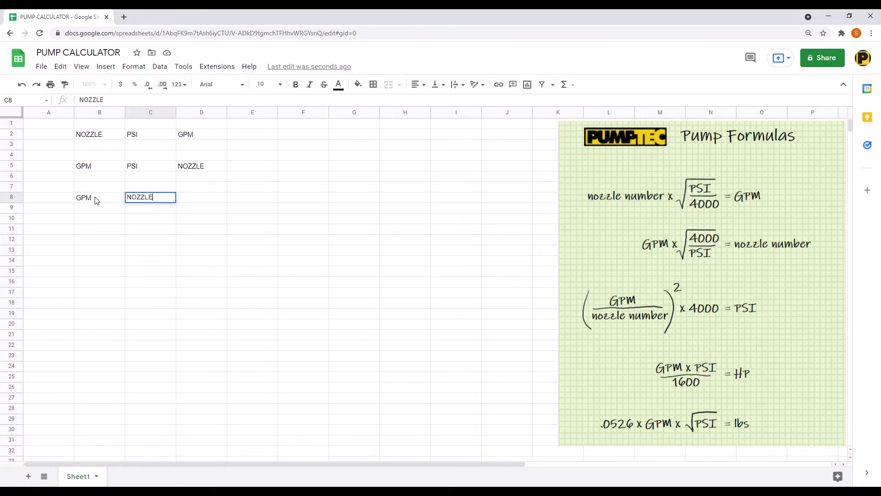
pyautogui.press('Tab')
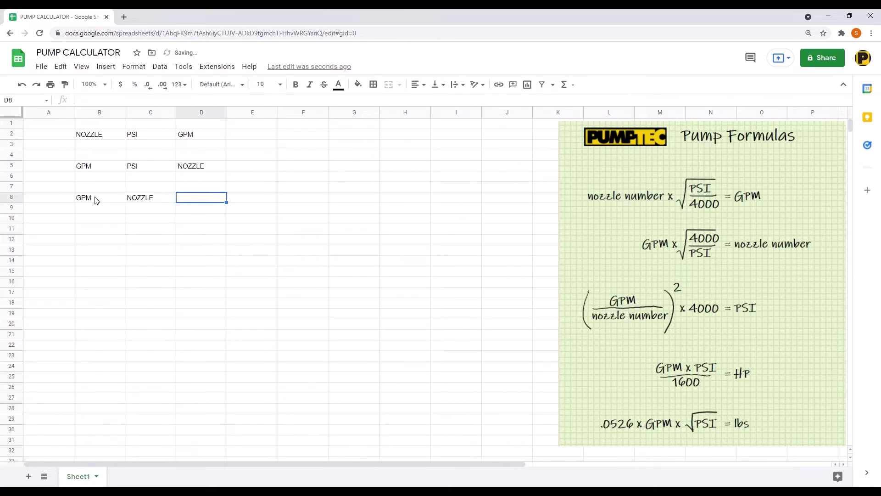
pyautogui.write('PSI')
pyautogui.press('Up')
pyautogui.press('Up')
pyautogui.press('Up')
pyautogui.press('Up')
pyautogui.press('Up')
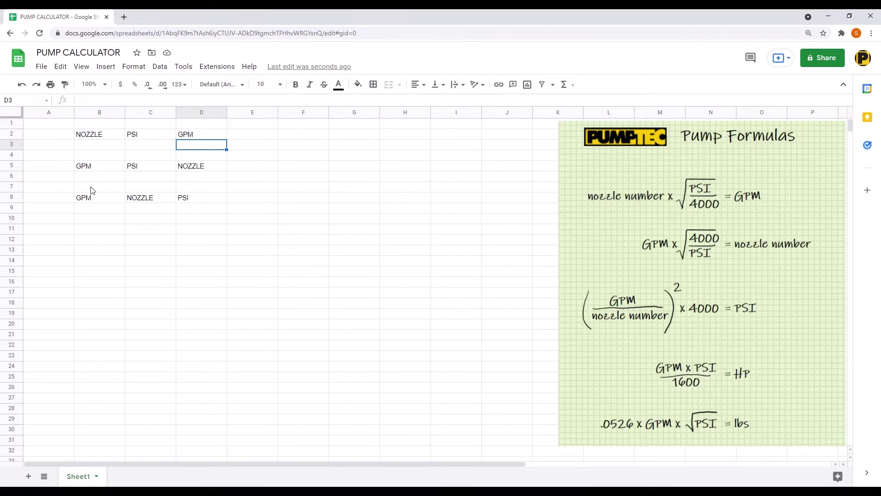
# Step: Enter the GPM formula =B3*SQRT(C3/4000) in D3
pyautogui.write('=')
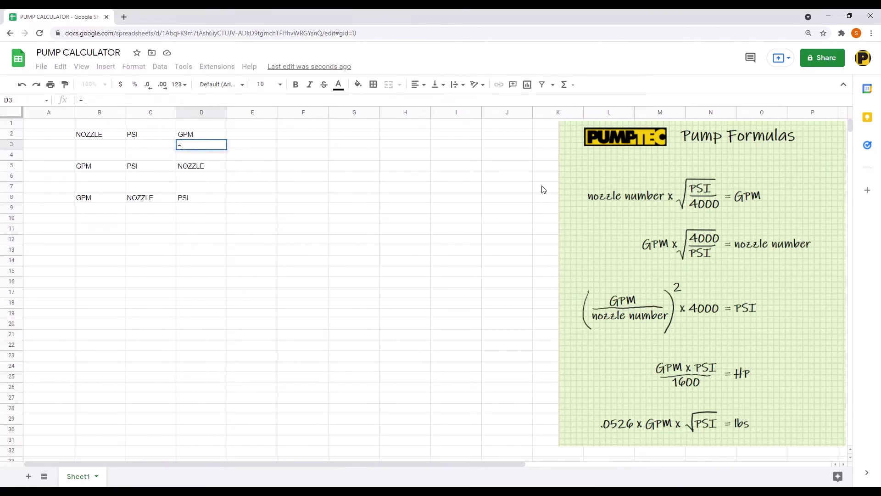
pyautogui.click(83, 146)
pyautogui.write('*')
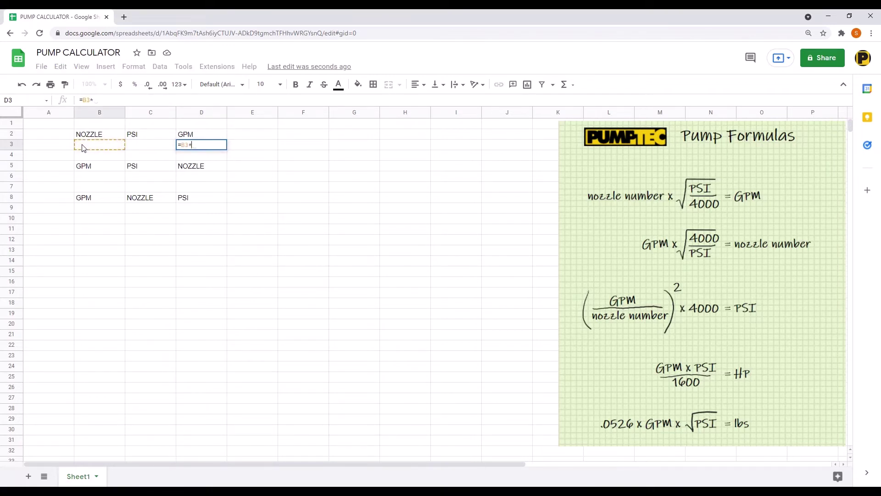
pyautogui.write('SQRT')
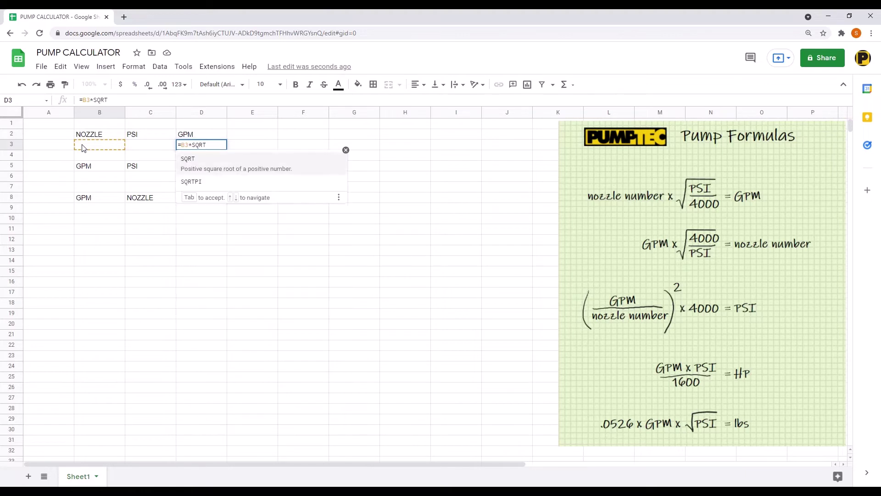
pyautogui.click(200, 171)
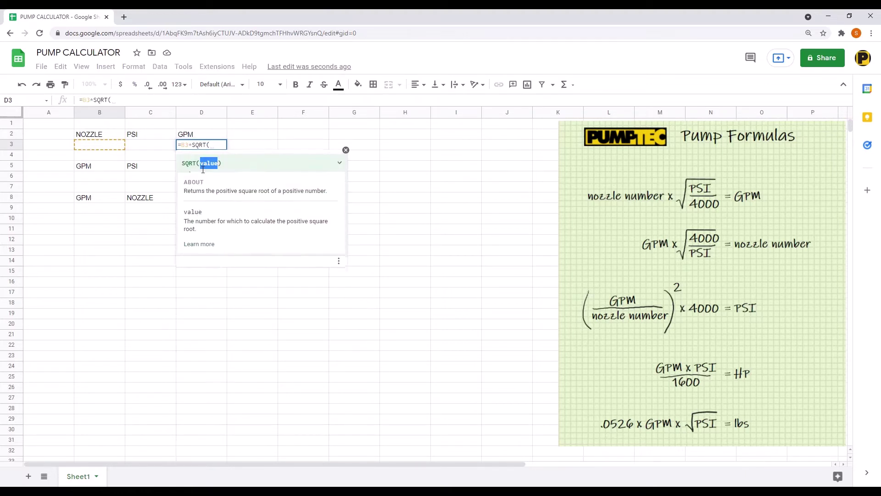
pyautogui.click(144, 146)
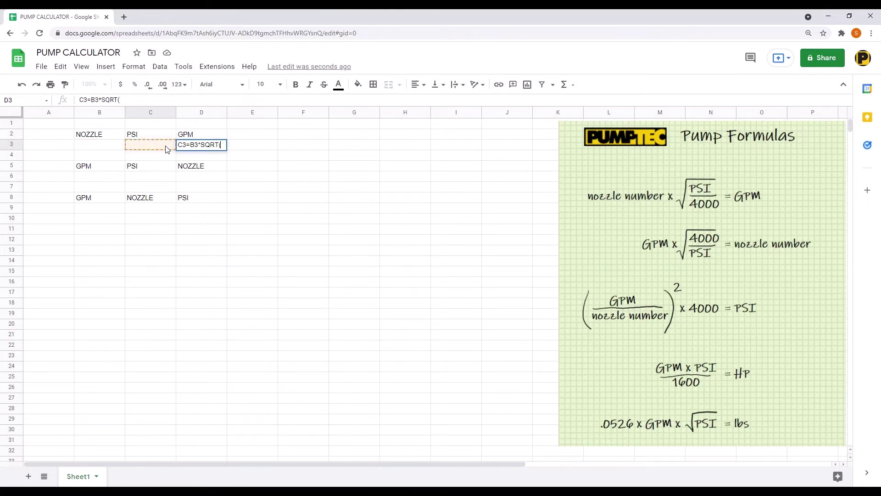
pyautogui.doubleClick(181, 145)
pyautogui.press('BackSpace')
pyautogui.click(158, 145)
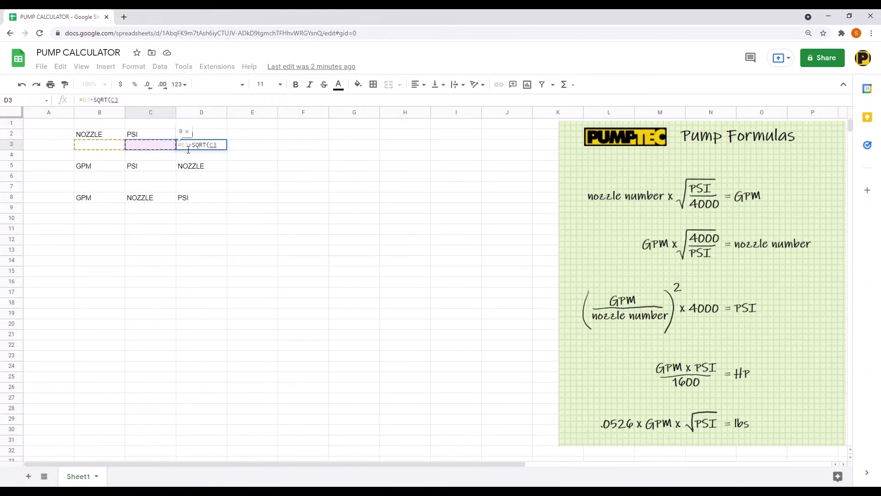
pyautogui.write('/4000')
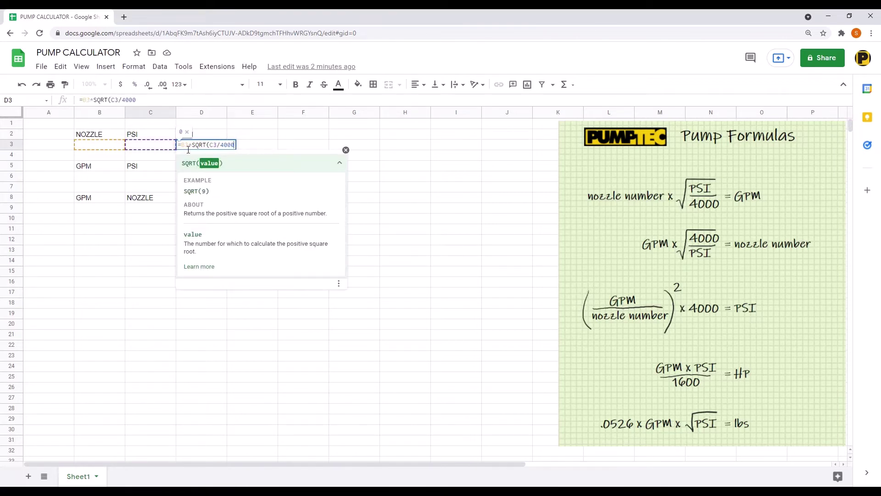
pyautogui.press('Return')
# Step: Enter test values 2 in B3 and 500 in C3, giving 0.7071067812 GPM
pyautogui.click(115, 146)
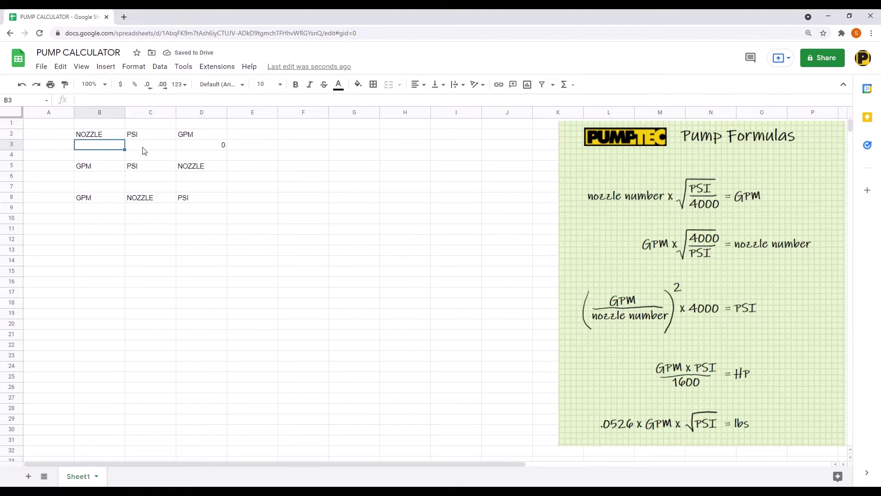
pyautogui.write('2')
pyautogui.press('Tab')
pyautogui.write('500')
pyautogui.press('Tab')
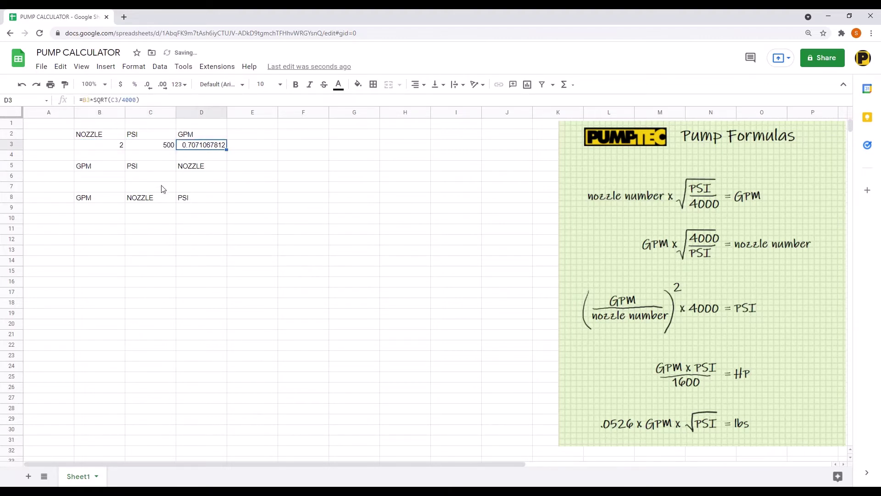
pyautogui.click(190, 178)
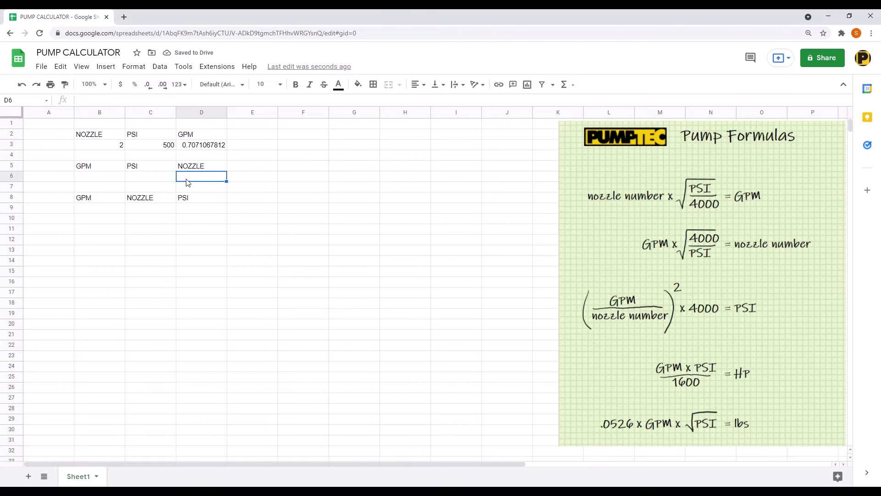
# Step: Enter the nozzle formula =B6*SQRT(4000/C6) in D6
pyautogui.write('=')
pyautogui.click(90, 178)
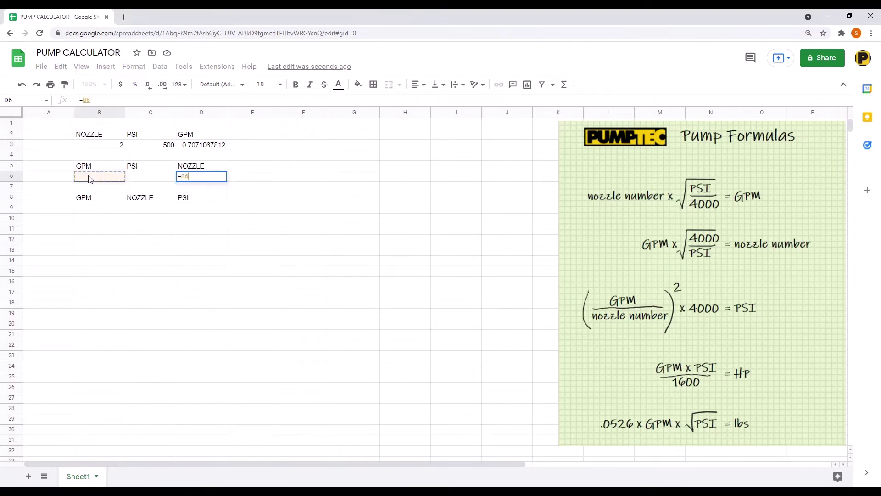
pyautogui.write('*sqrt')
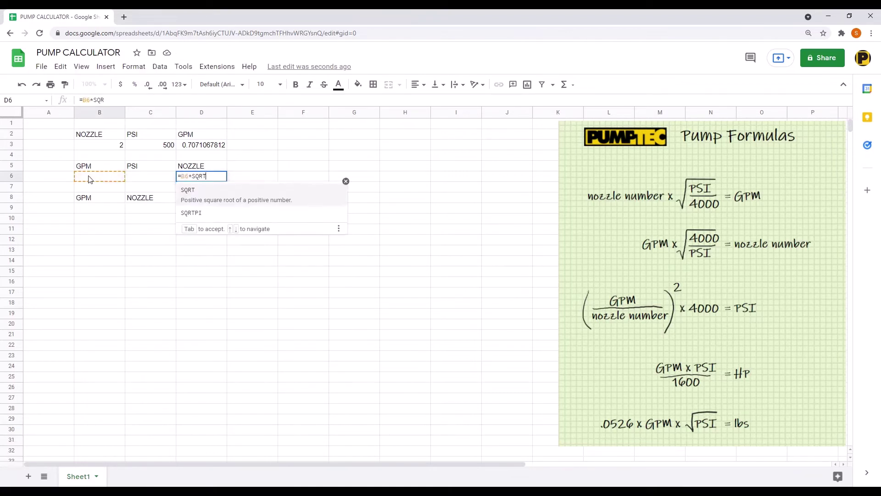
pyautogui.press('Tab')
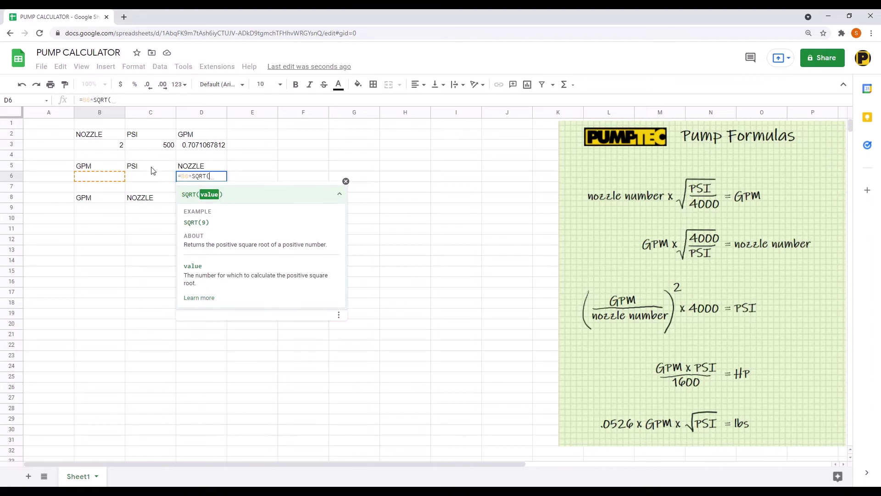
pyautogui.write('4000/')
pyautogui.click(148, 177)
pyautogui.write(')')
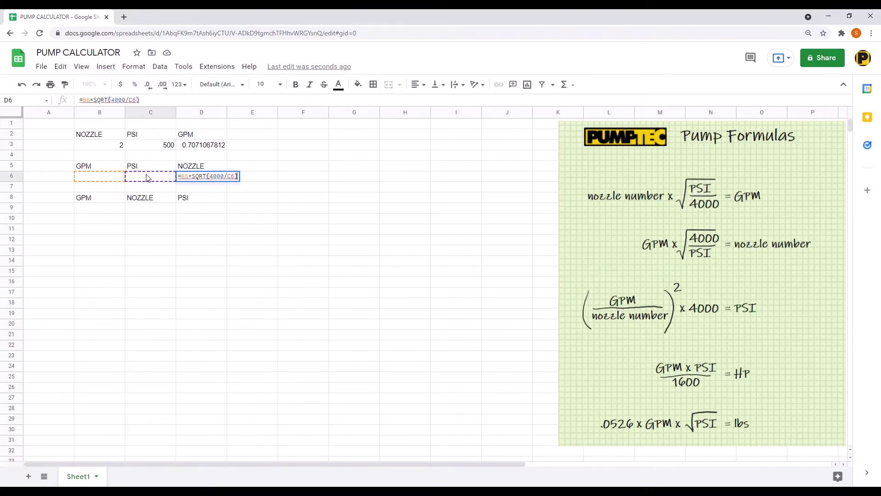
pyautogui.press('Return')
# Step: Enter test values 0.71 GPM and 500 PSI, giving nozzle number 2.008183259
pyautogui.click(112, 180)
pyautogui.write('.')
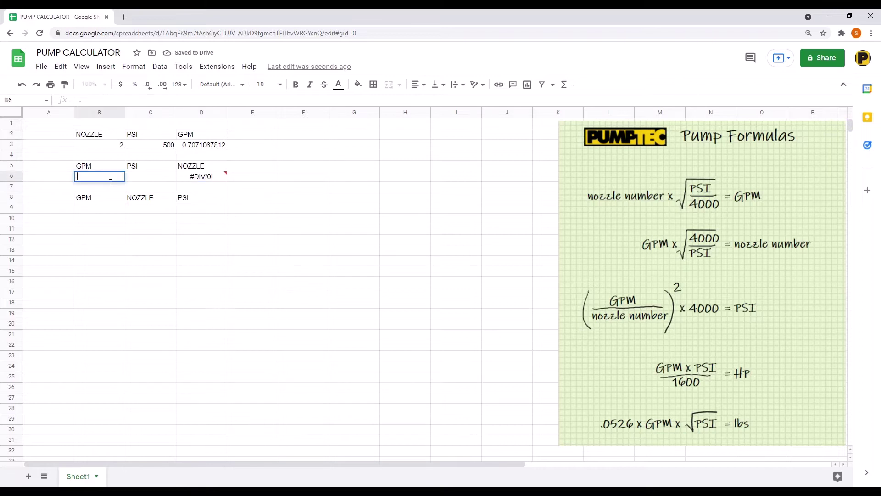
pyautogui.write('71')
pyautogui.press('Tab')
pyautogui.write('500')
pyautogui.press('Tab')
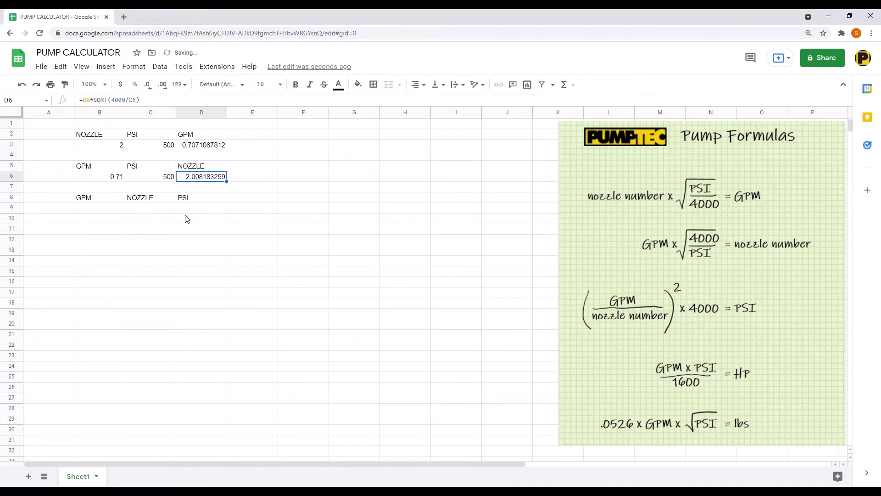
pyautogui.click(186, 216)
pyautogui.click(109, 210)
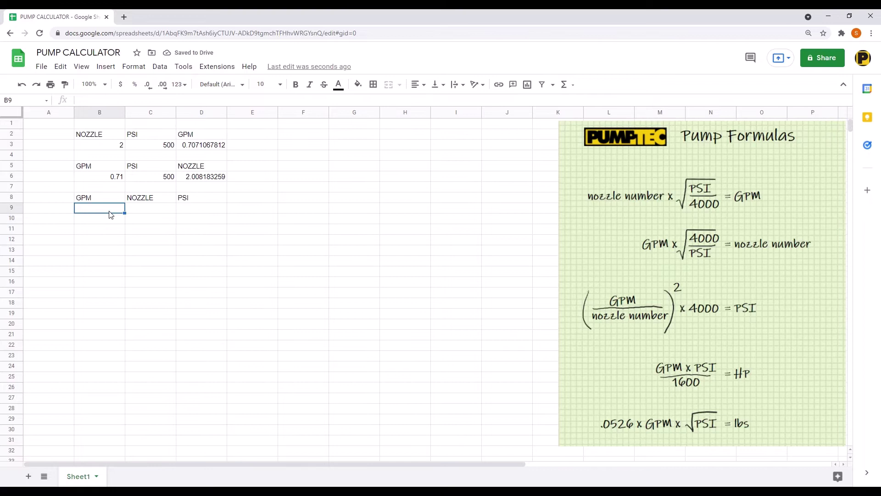
# Step: Enter the PSI formula =(B9/C9)^2*4000 in D9
pyautogui.click(180, 210)
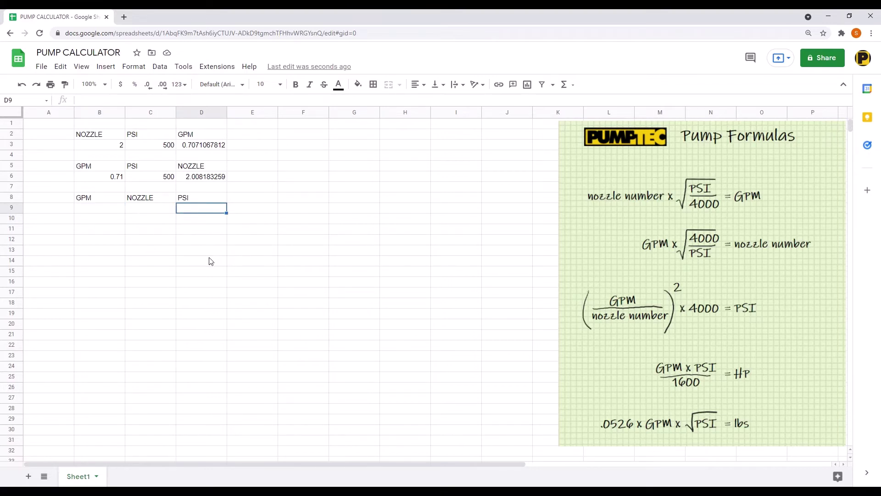
pyautogui.write('=')
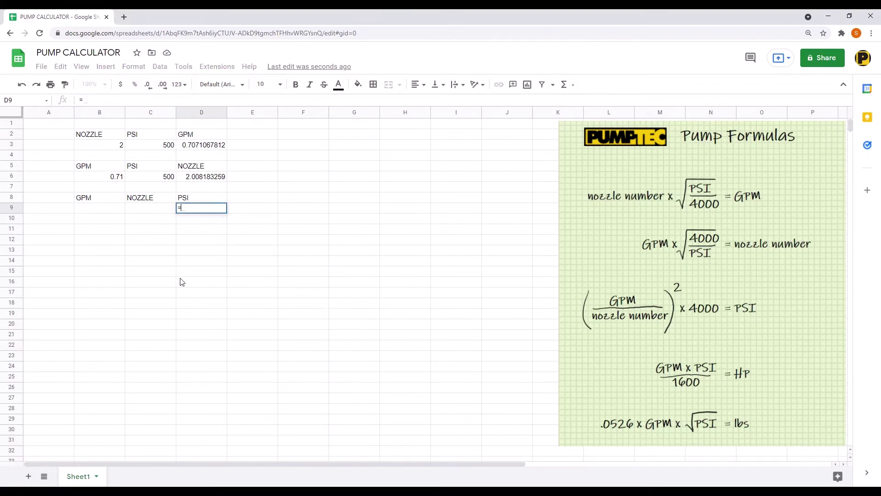
pyautogui.click(94, 212)
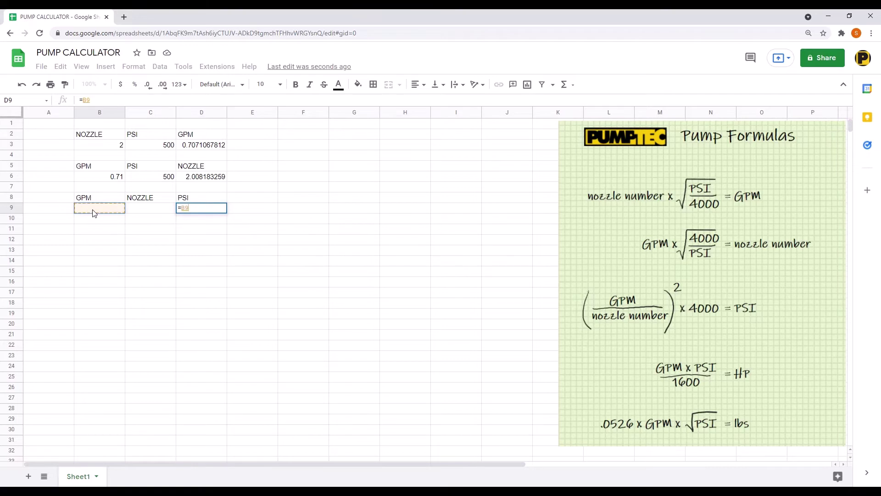
pyautogui.write('/')
pyautogui.click(134, 209)
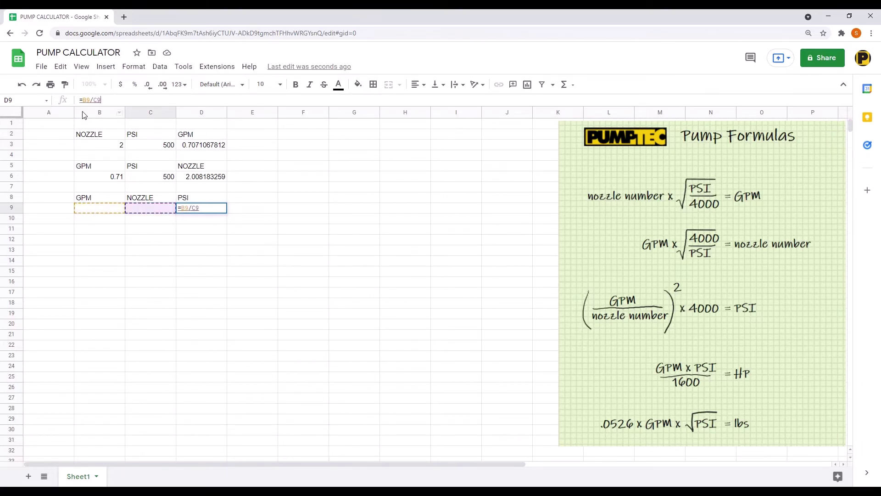
pyautogui.write(')')
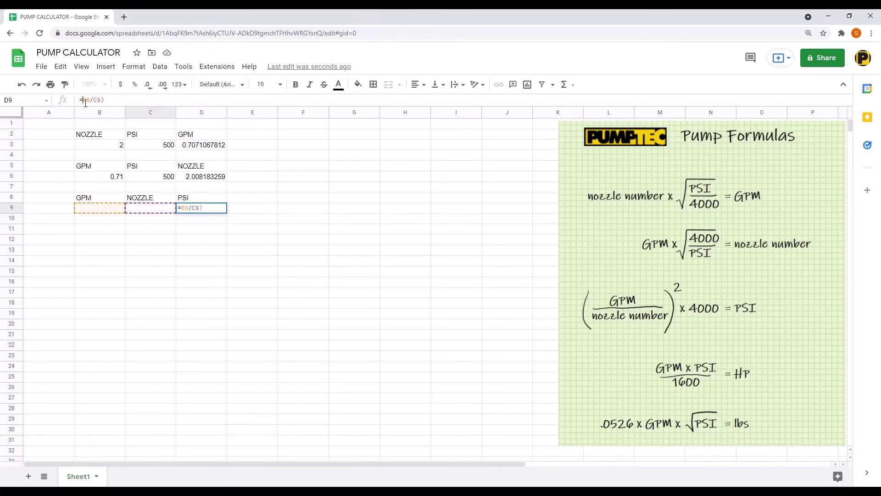
pyautogui.click(85, 102)
pyautogui.write('(')
pyautogui.click(113, 102)
pyautogui.write('^')
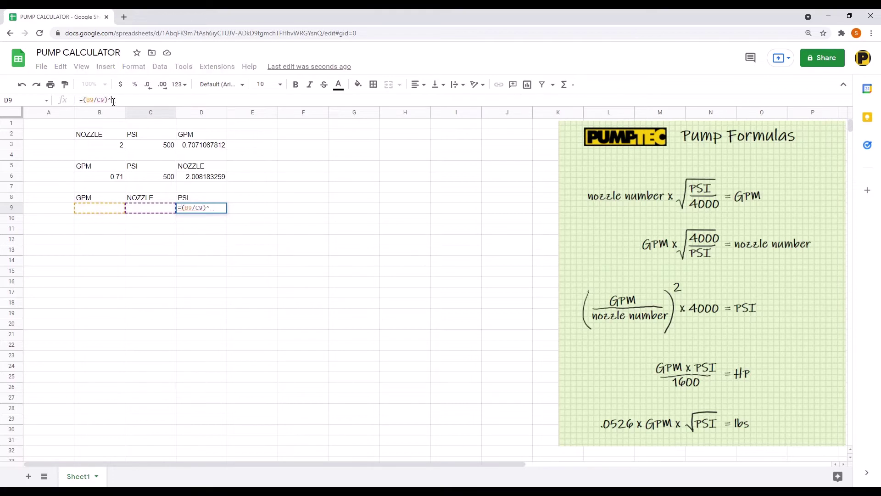
pyautogui.write('2')
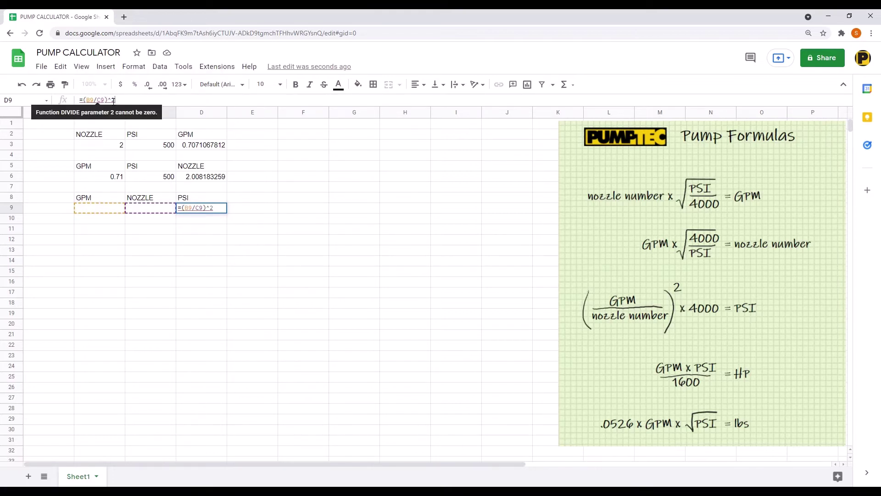
pyautogui.write('*4000')
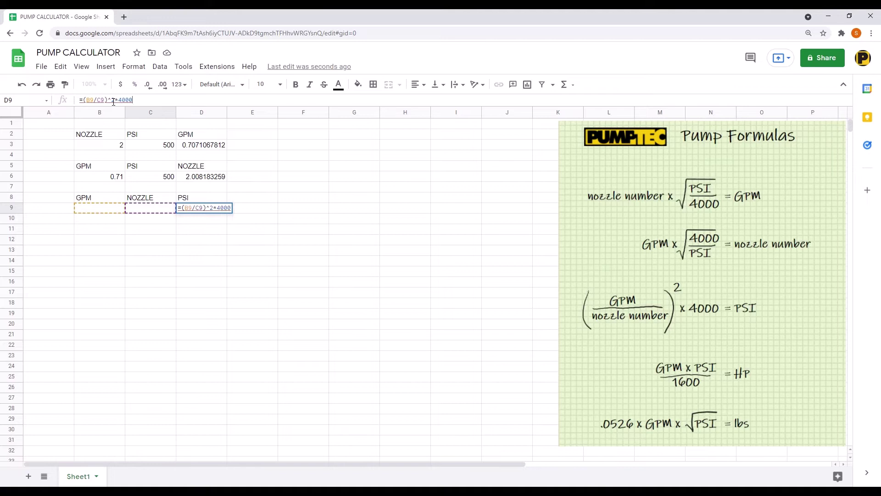
pyautogui.press('Return')
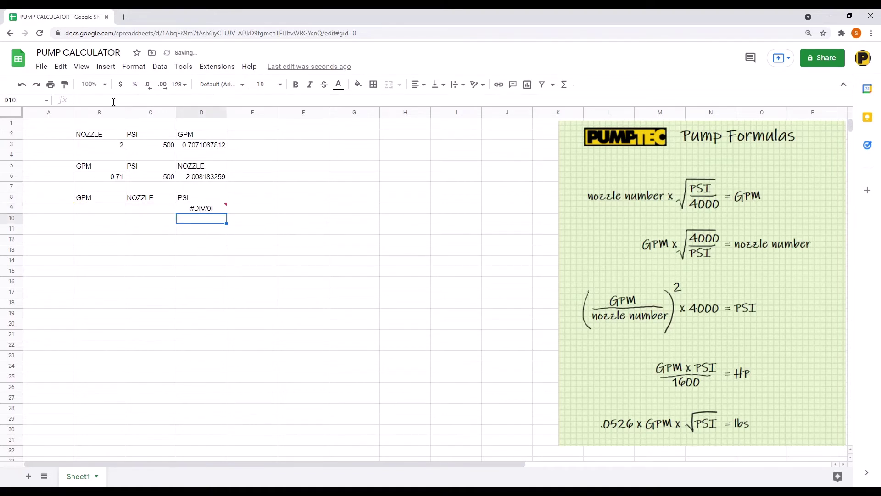
# Step: Enter test values 0.71 in B9 and 2 in C9, giving 504.1 PSI
pyautogui.click(111, 209)
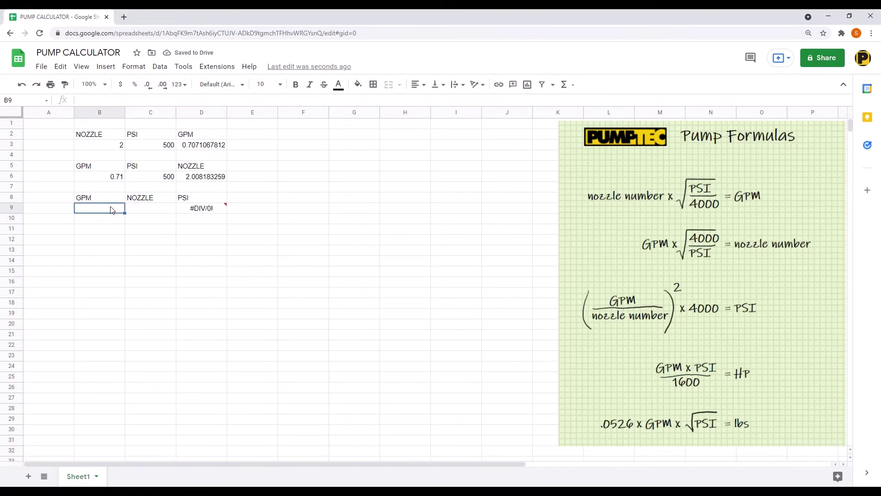
pyautogui.write('0.71')
pyautogui.press('Tab')
pyautogui.write('2')
pyautogui.press('Tab')
pyautogui.click(150, 230)
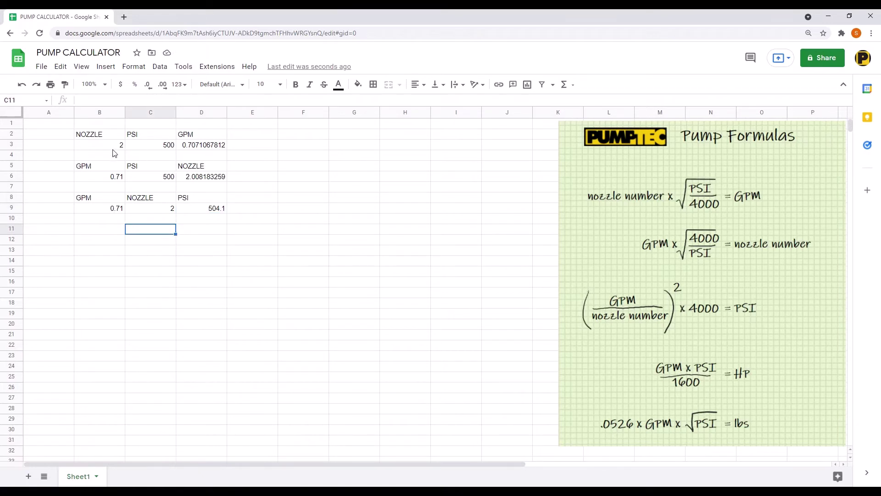
# Step: Type headings HP in E2, LBS FORCE in F2, and HP in E5
pyautogui.click(249, 137)
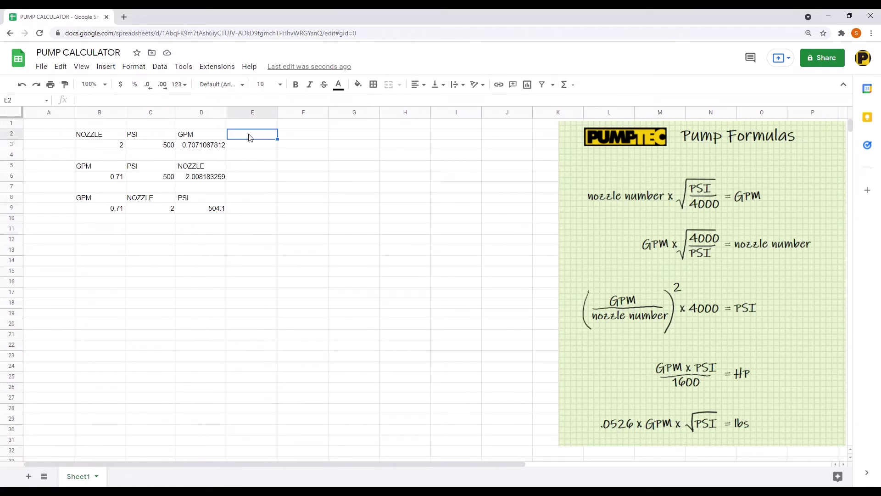
pyautogui.write('HP')
pyautogui.press('Tab')
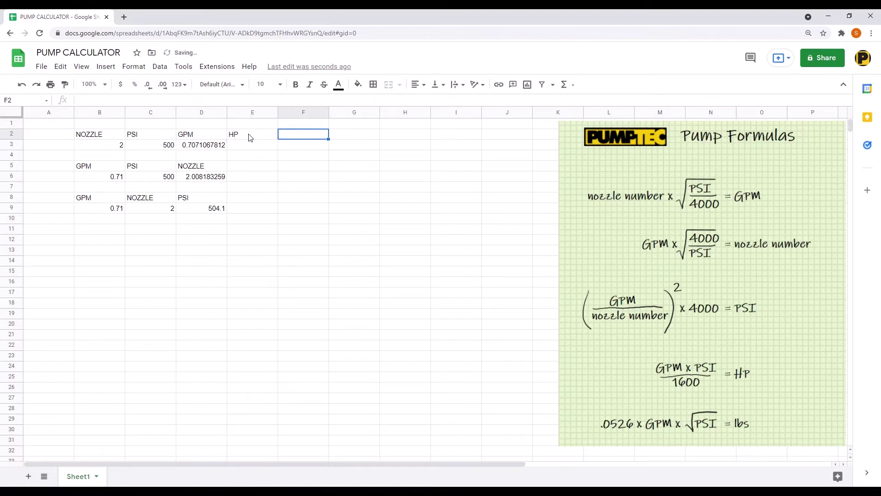
pyautogui.write('LBS')
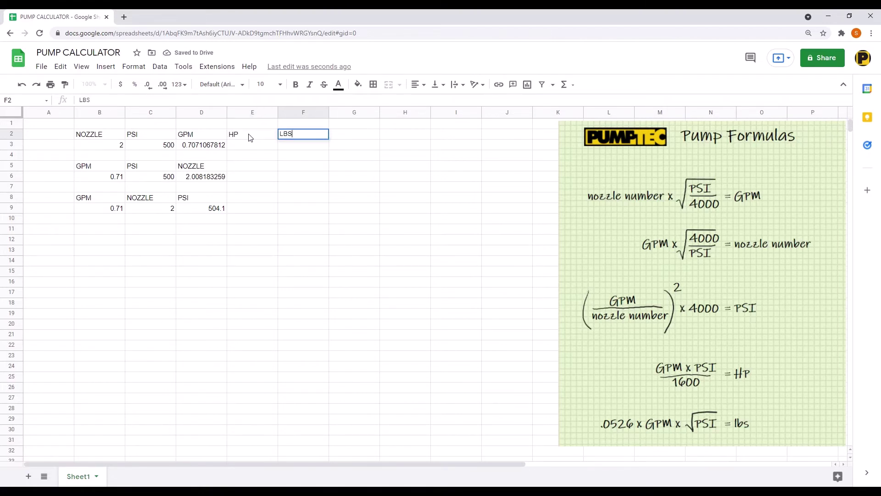
pyautogui.write(' FORCE')
pyautogui.click(252, 169)
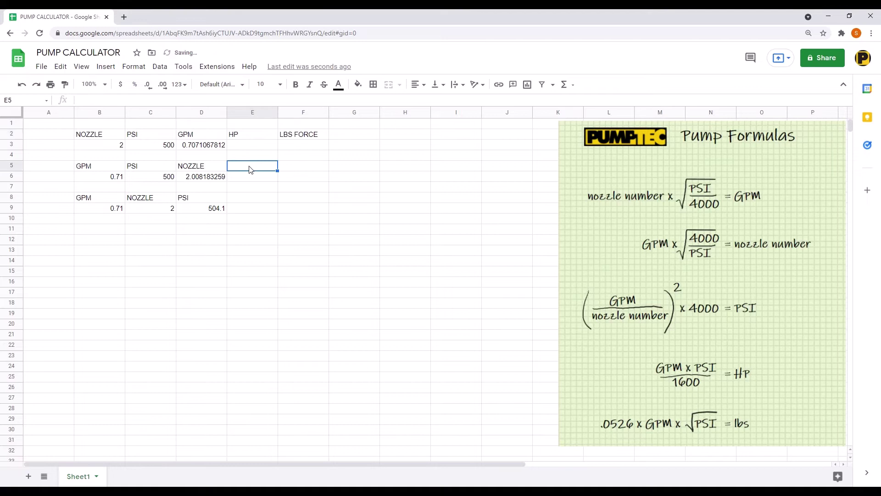
pyautogui.write('HP')
pyautogui.press('Tab')
# Step: Copy LBS FORCE into F5, then copy the HP and LBS FORCE headings into row 8
pyautogui.click(300, 135)
pyautogui.hotkey('ctrl', 'c')
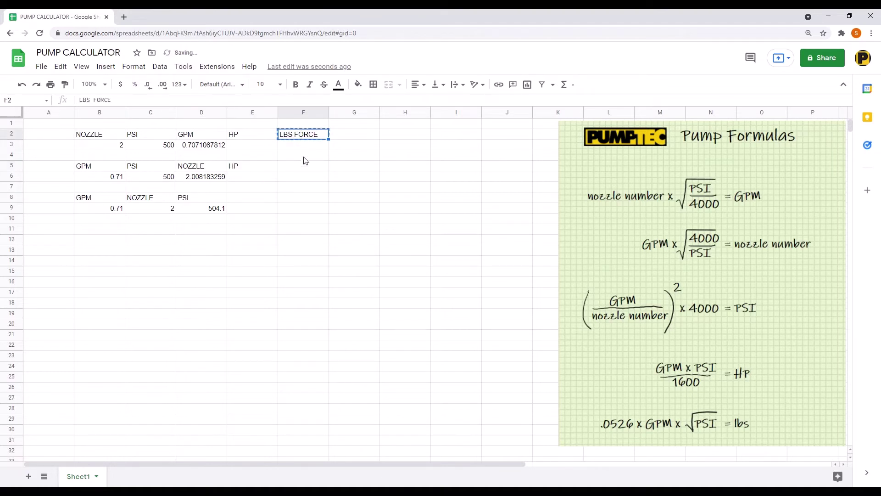
pyautogui.click(305, 164)
pyautogui.hotkey('ctrl', 'v')
pyautogui.keyDown('shift'); pyautogui.click(264, 171); pyautogui.keyUp('shift')
pyautogui.hotkey('ctrl', 'c')
pyautogui.click(246, 197)
pyautogui.hotkey('ctrl', 'v')
pyautogui.click(303, 228)
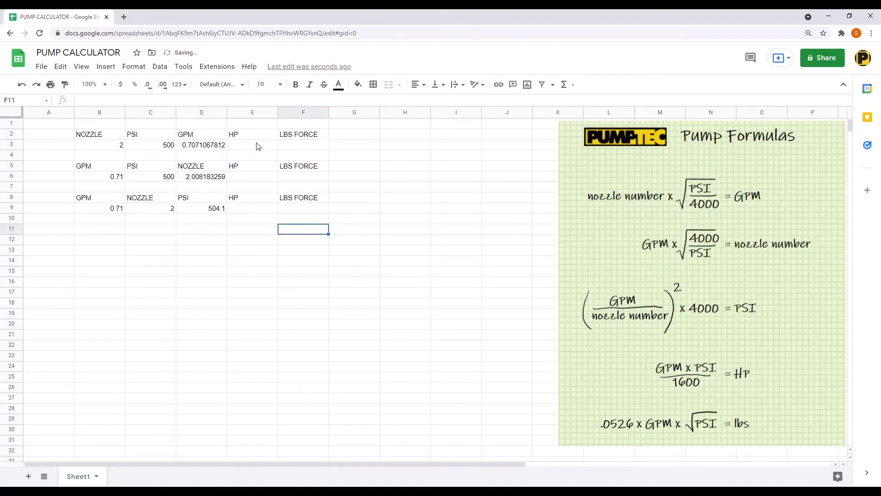
pyautogui.click(257, 146)
# Step: Enter =D3*C3/1600 in E3, giving 0.2209708691 HP
pyautogui.write('=')
pyautogui.click(200, 146)
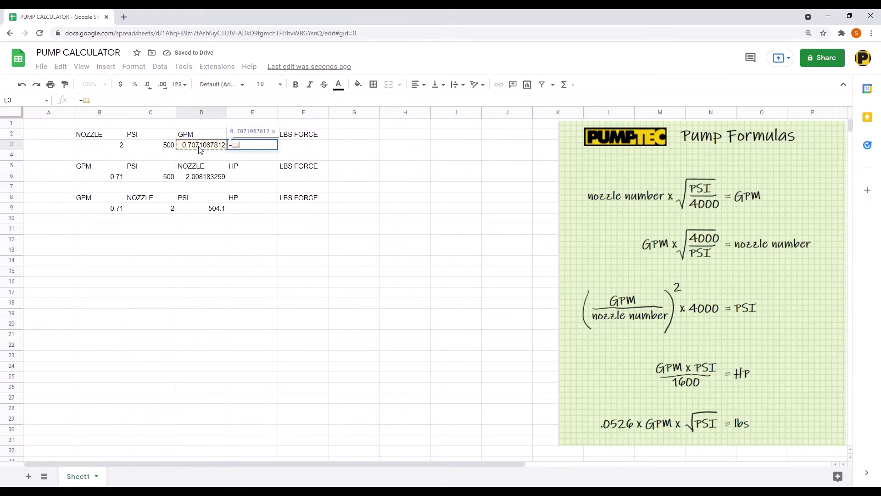
pyautogui.write('*')
pyautogui.click(142, 147)
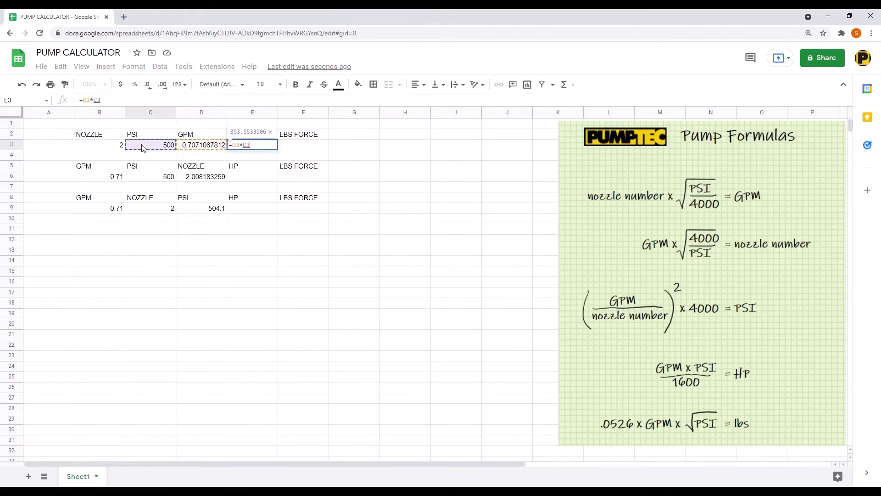
pyautogui.write('/1600')
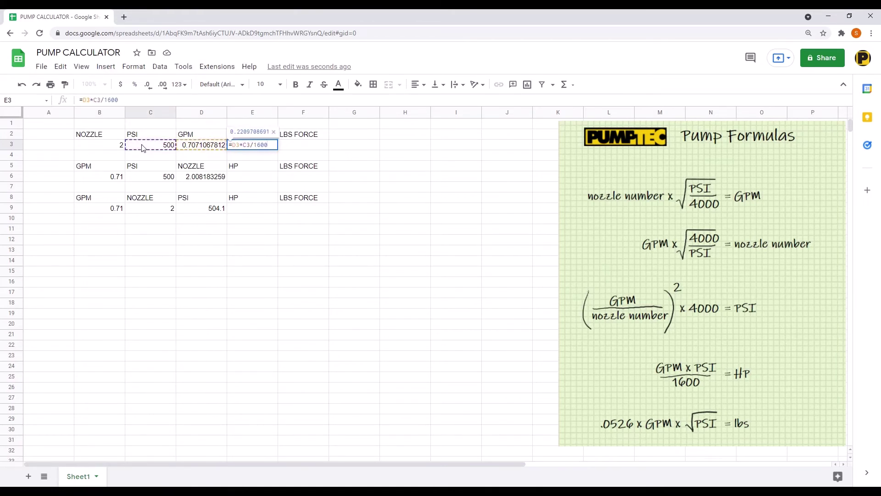
pyautogui.press('Return')
pyautogui.press('Up')
# Step: Enter =B6*C6/1600 in E6, giving 0.221875 HP
pyautogui.click(248, 180)
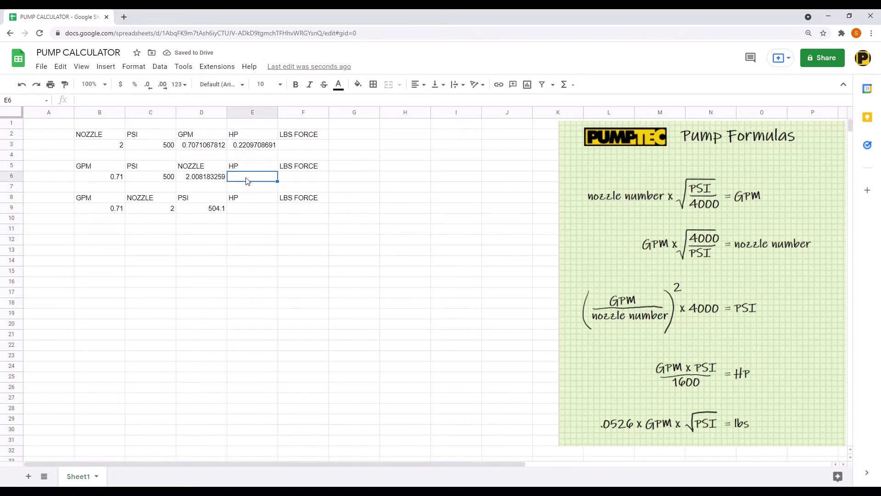
pyautogui.write('=')
pyautogui.click(112, 178)
pyautogui.write('*')
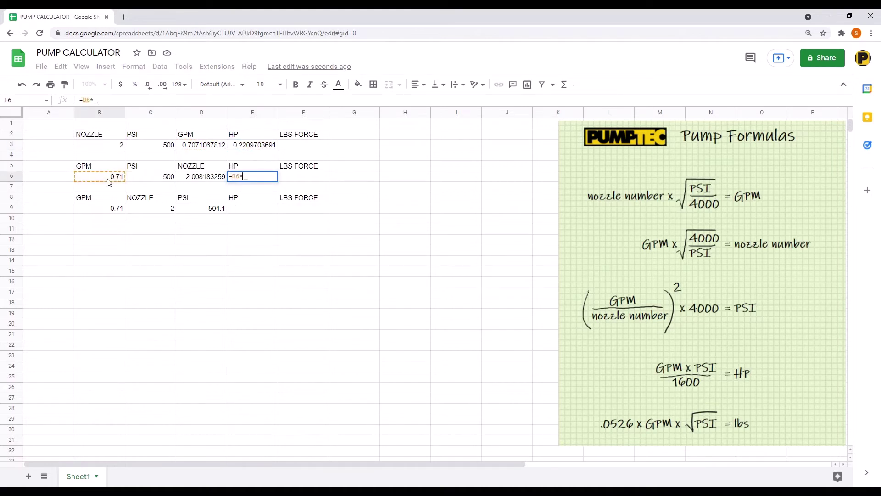
pyautogui.click(146, 180)
pyautogui.write('/1600')
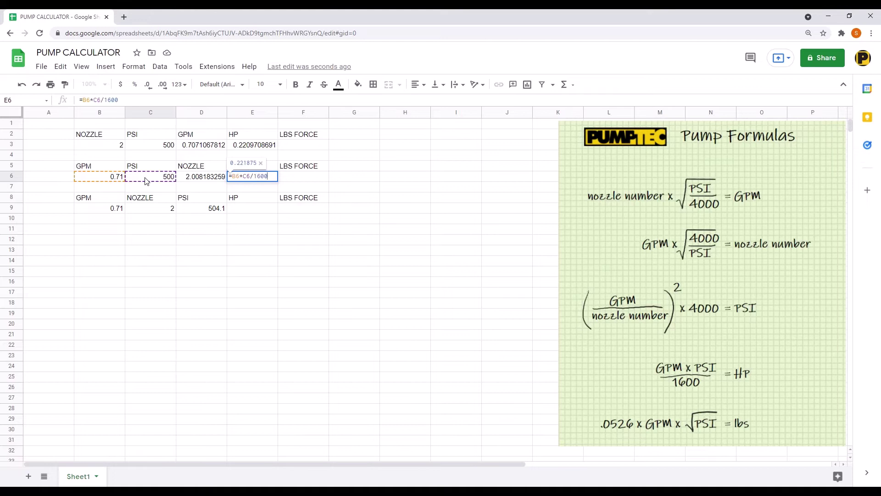
pyautogui.press('Return')
# Step: Enter =B9*D9/1600 in E9, giving 0.223694375 HP
pyautogui.click(274, 210)
pyautogui.write('=')
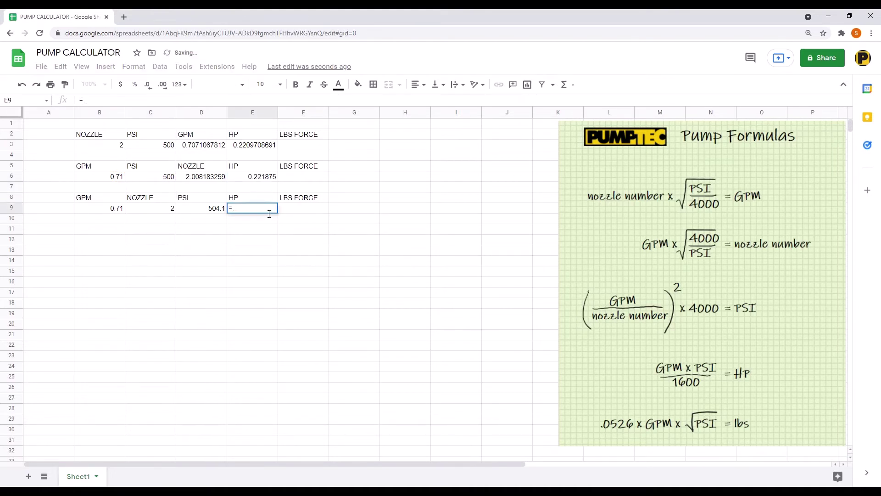
pyautogui.click(110, 208)
pyautogui.write('*')
pyautogui.click(201, 211)
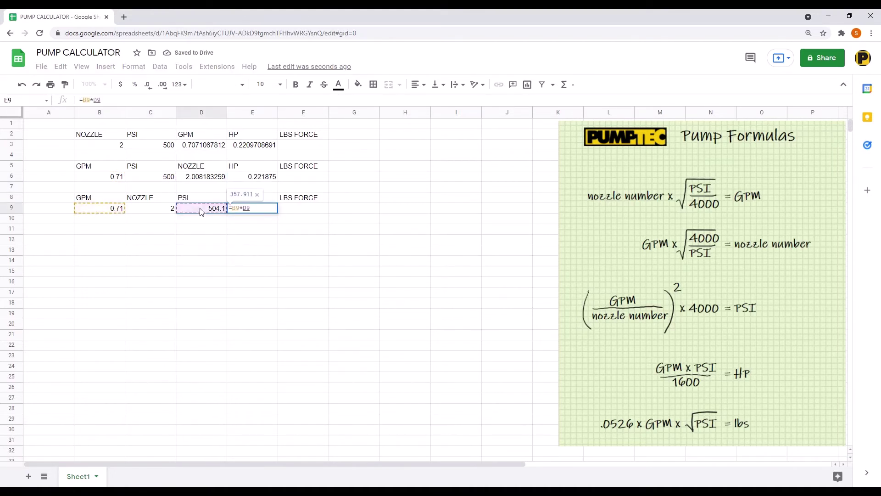
pyautogui.write('/1600')
pyautogui.press('Return')
pyautogui.click(312, 146)
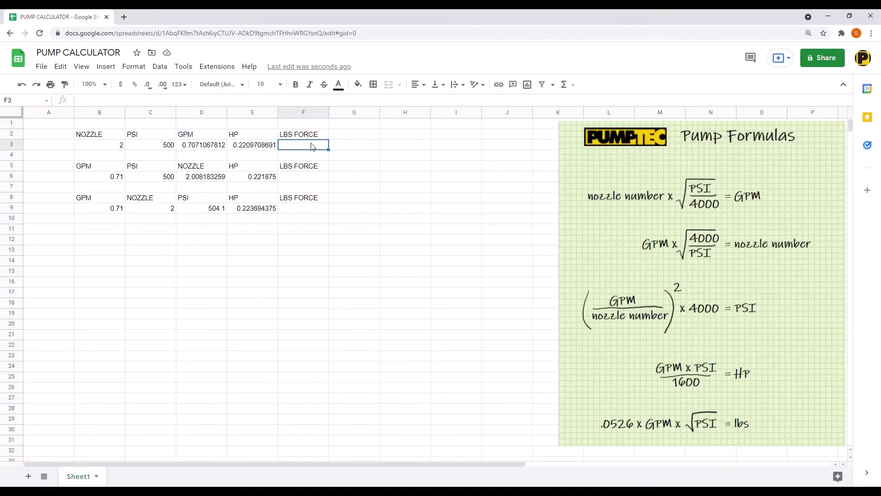
# Step: Enter =.0526*D3*SQRT(C3) in F3, giving 0.8316790246 lbs force
pyautogui.write('.0526*')
pyautogui.click(208, 149)
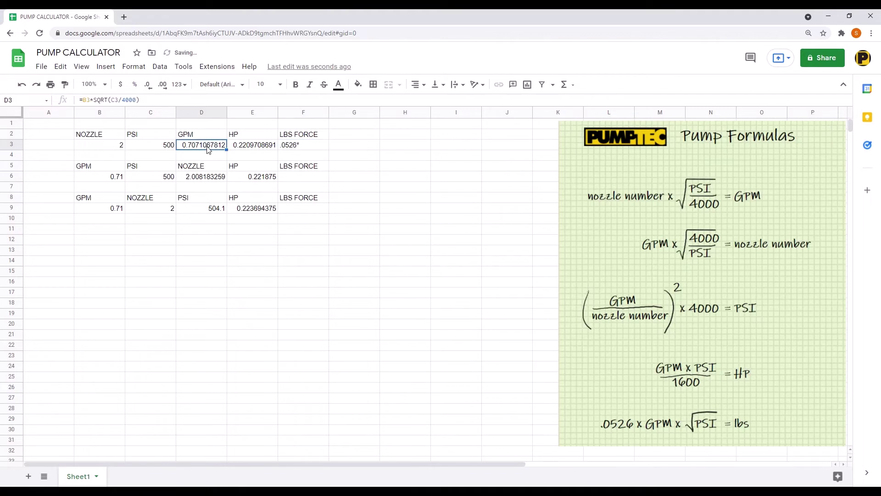
pyautogui.click(302, 147)
pyautogui.press('F2')
pyautogui.press('Home')
pyautogui.write('=')
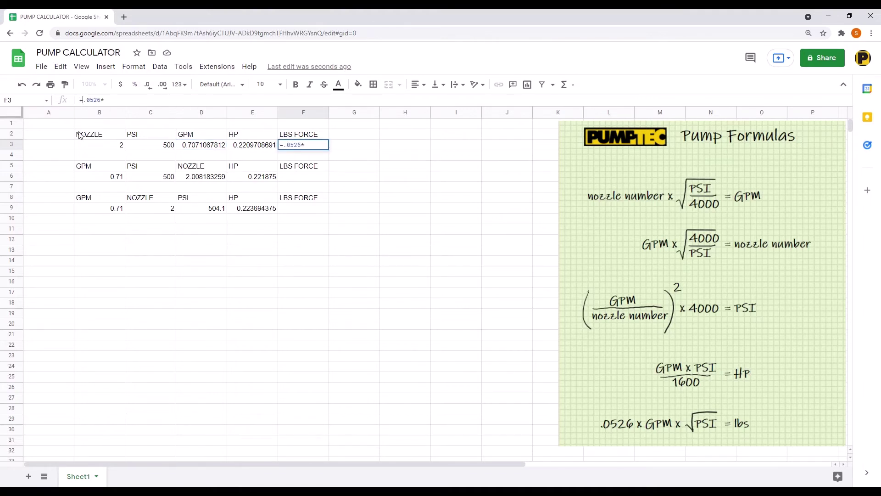
pyautogui.click(192, 147)
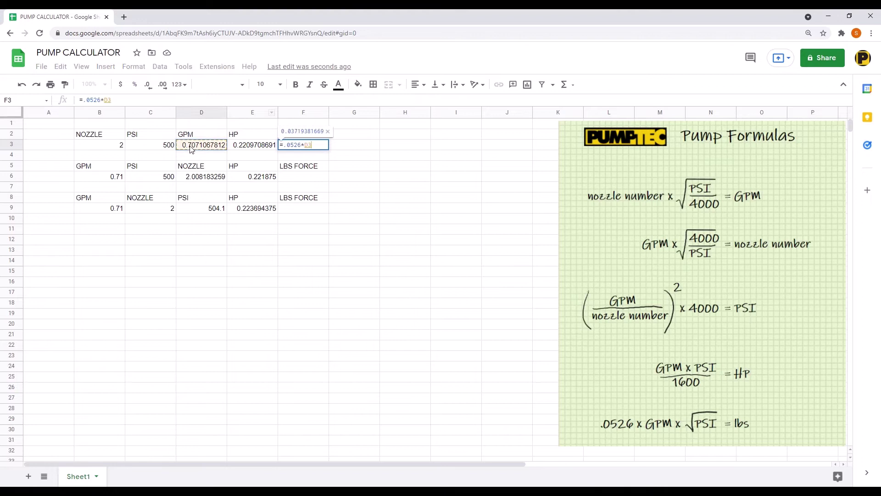
pyautogui.write('*')
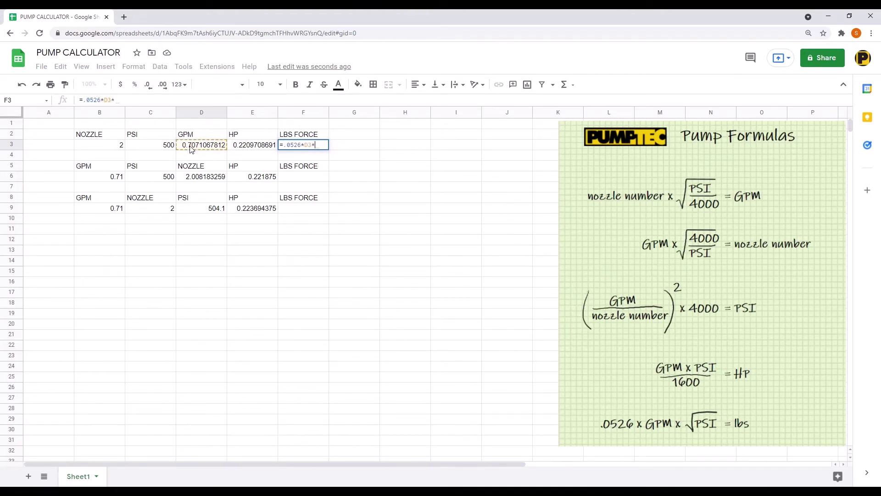
pyautogui.write('sq')
pyautogui.click(298, 168)
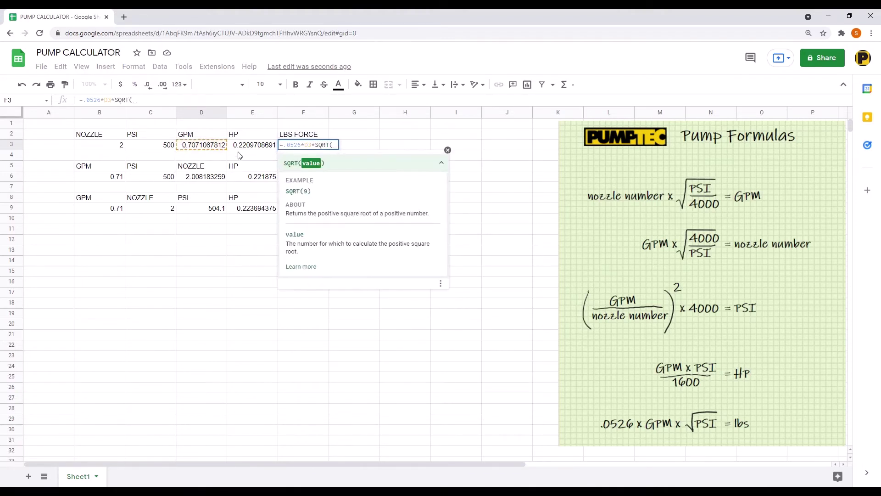
pyautogui.click(159, 146)
pyautogui.press('Return')
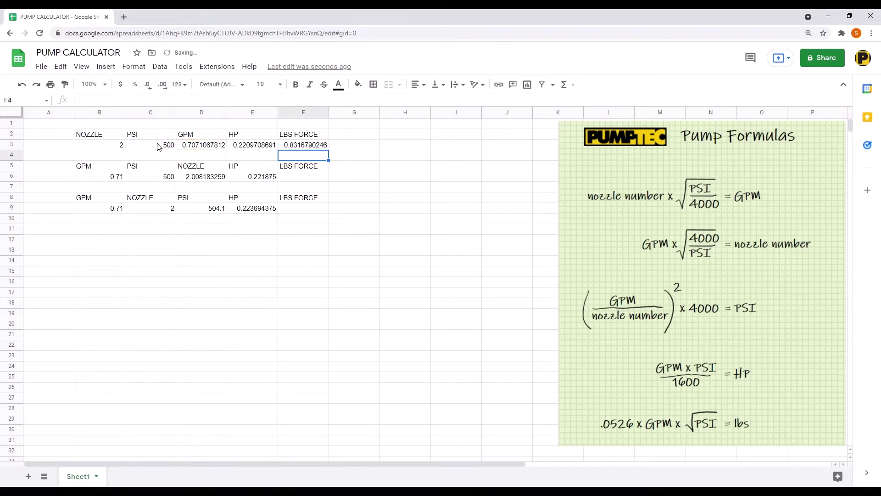
# Step: Enter =.0526*B6*SQRT(C6) in F6, giving 0.8350819469 lbs force
pyautogui.click(305, 180)
pyautogui.write('=')
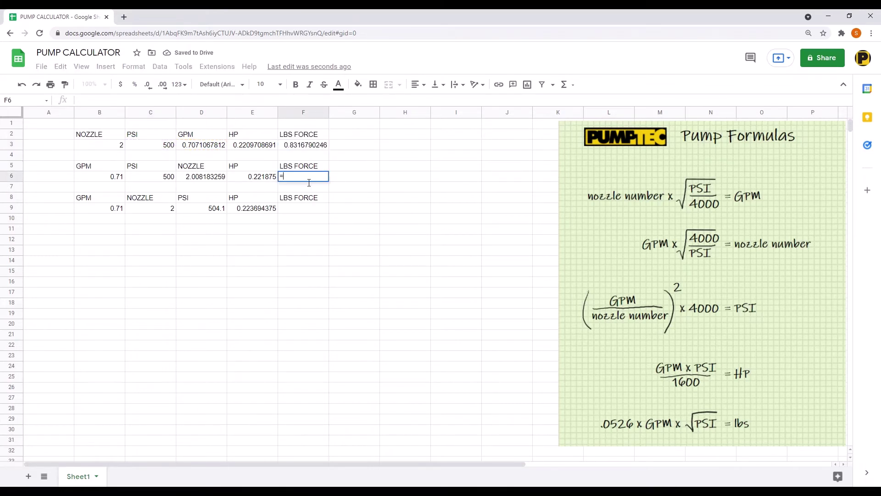
pyautogui.write('.0526*')
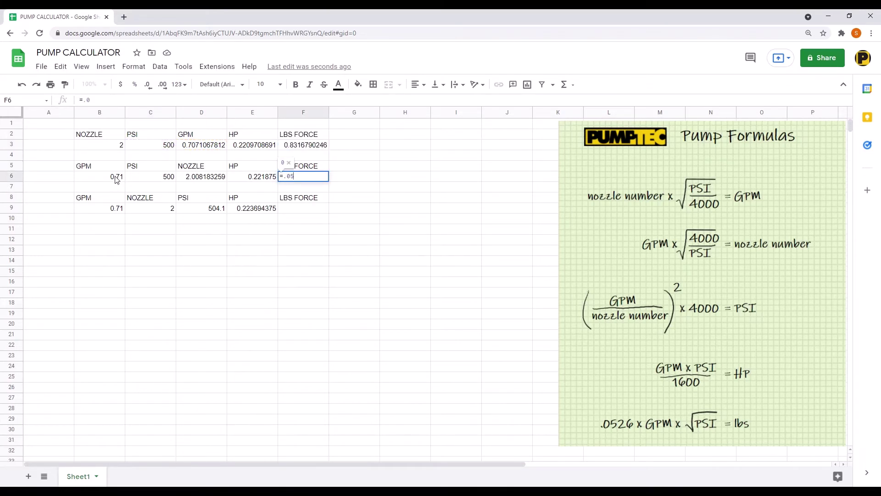
pyautogui.click(117, 178)
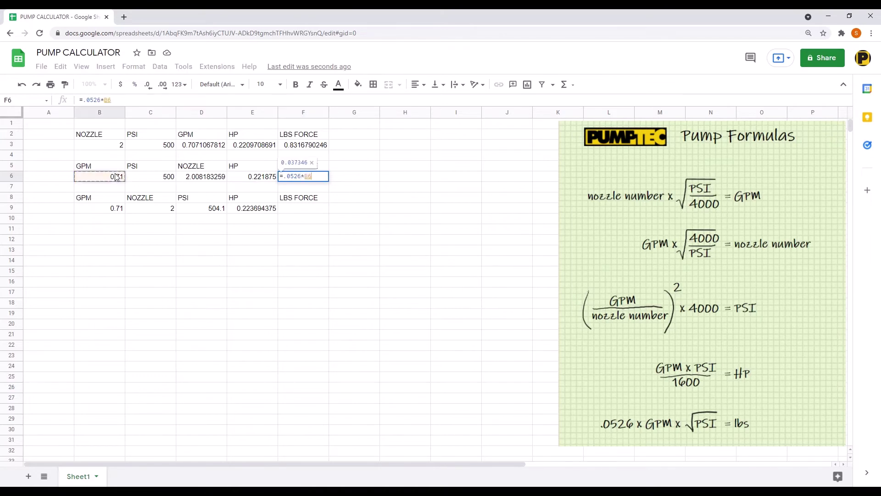
pyautogui.write('*')
pyautogui.write('sqrt')
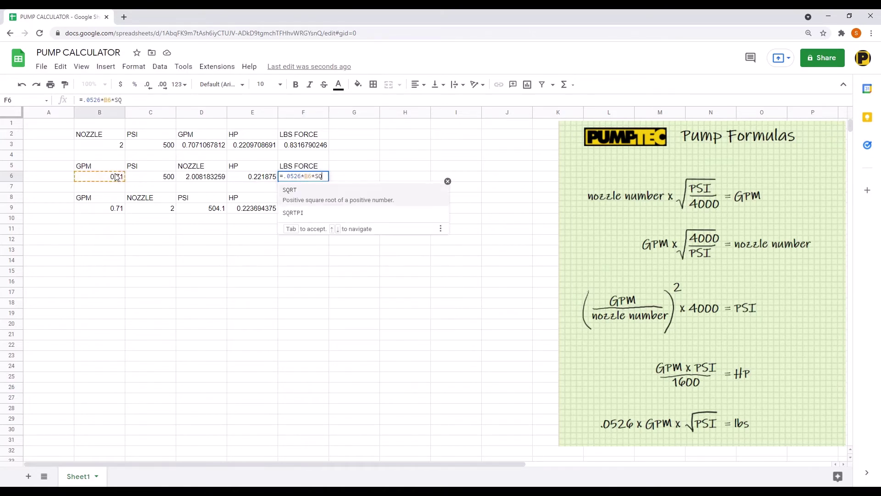
pyautogui.press('Tab')
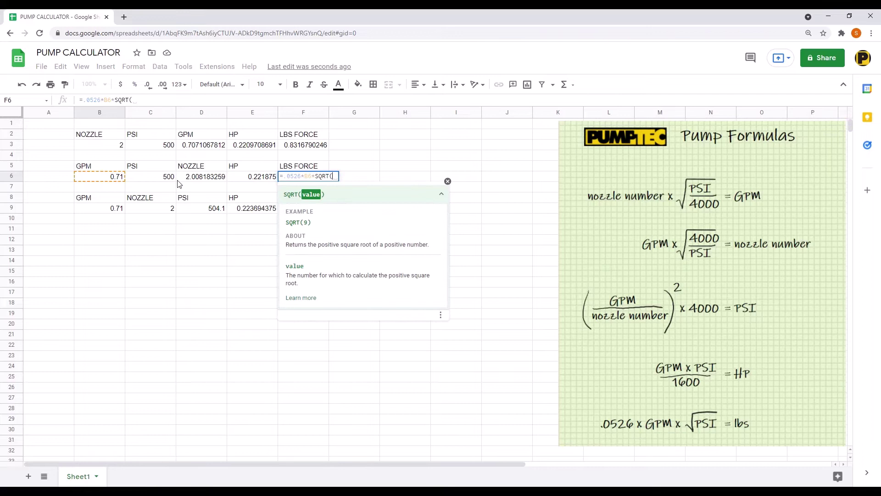
pyautogui.click(170, 179)
pyautogui.write(')')
pyautogui.press('Return')
# Step: Enter =.0526*B9*SQRT(D9) in F9, giving 0.8384987926 lbs force
pyautogui.click(312, 211)
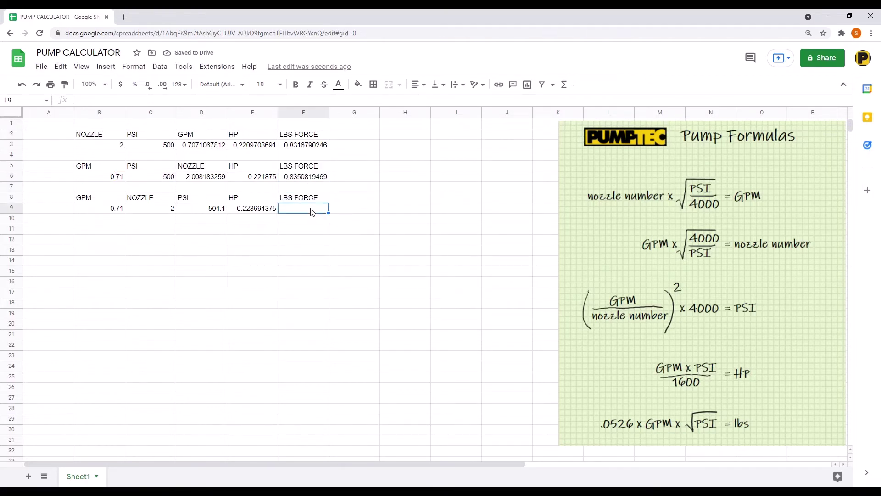
pyautogui.write('=.0526')
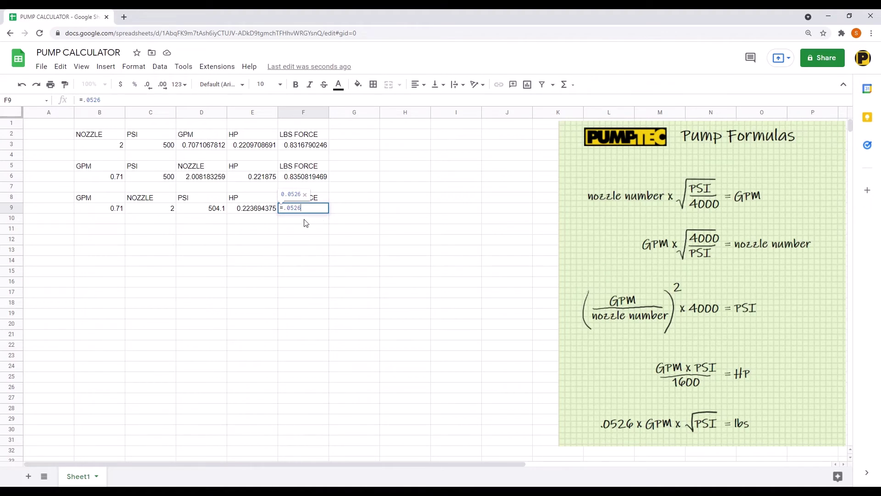
pyautogui.write('*')
pyautogui.click(109, 211)
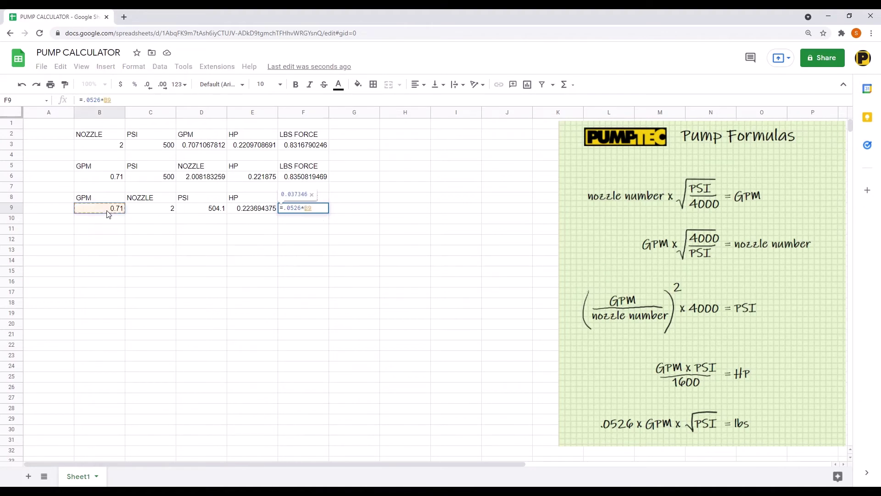
pyautogui.write('*SQRT(')
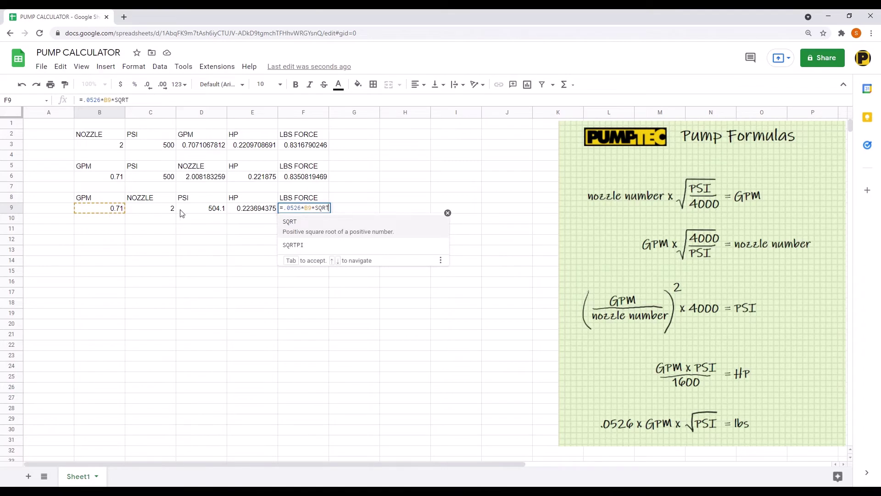
pyautogui.click(201, 212)
pyautogui.write(')')
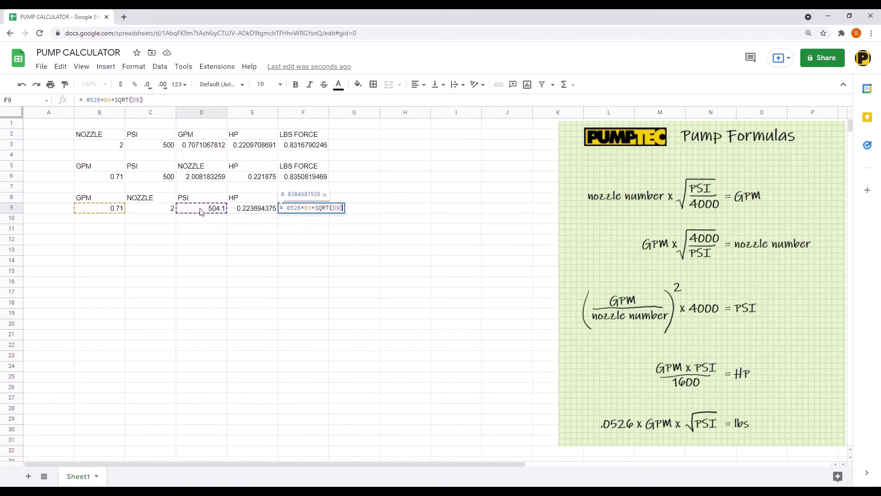
pyautogui.press('Return')
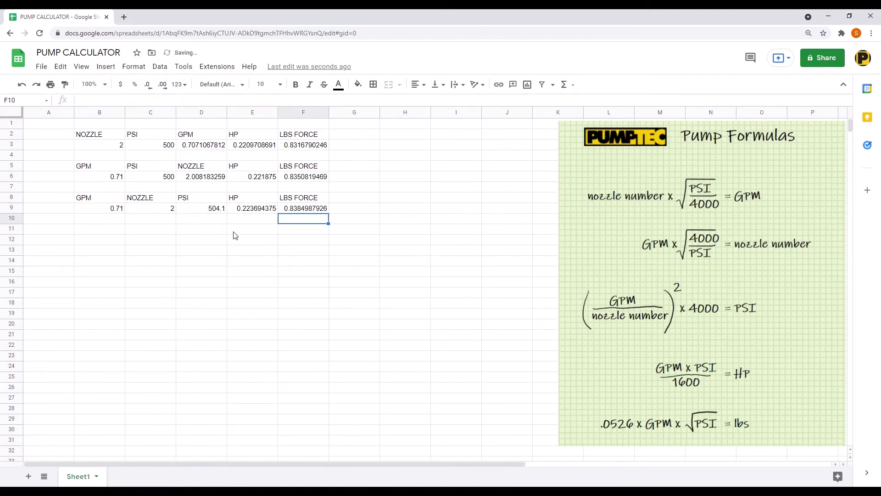
# Step: Add the OZ FORCE heading in G2 and the formula =F3*16 in G3
pyautogui.click(357, 138)
pyautogui.write('OZ FORCE')
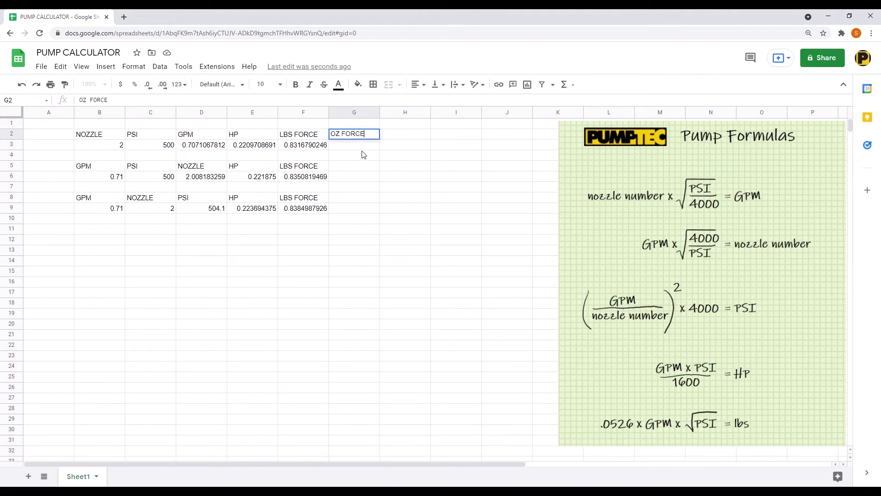
pyautogui.press('Return')
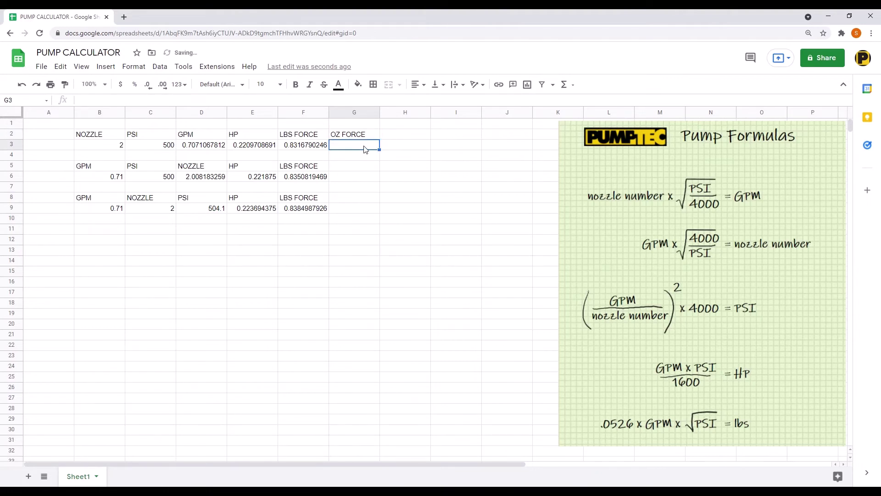
pyautogui.write('=')
pyautogui.click(316, 148)
pyautogui.write('*')
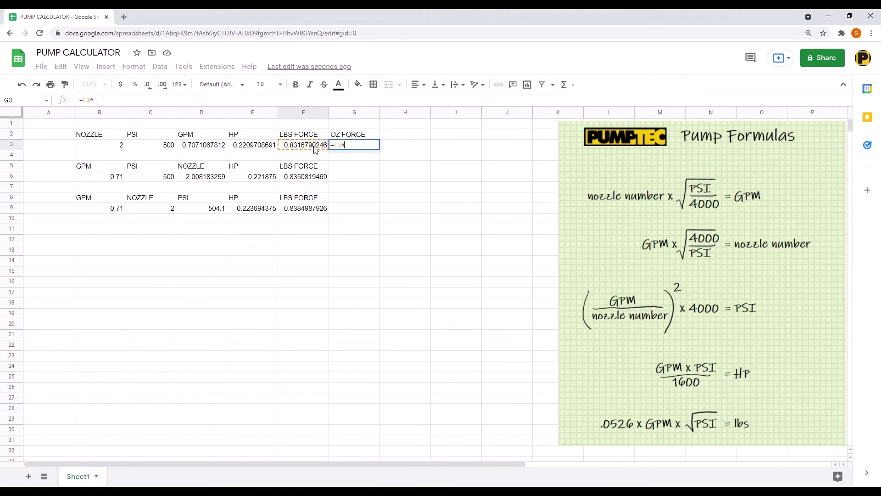
pyautogui.write('16')
pyautogui.press('Return')
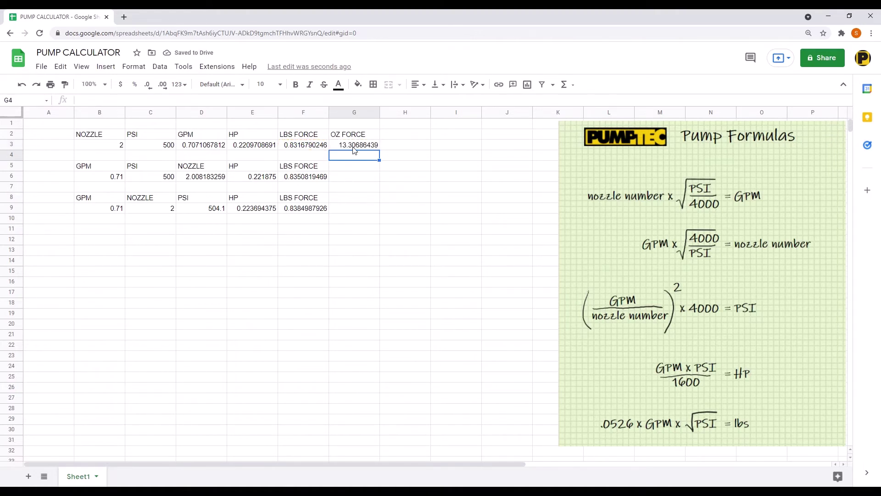
pyautogui.click(354, 147)
pyautogui.press('Return')
# Step: Copy the OZ FORCE heading and formula G2:G3 into G5 and G8
pyautogui.click(353, 150)
pyautogui.hotkey('ctrl', 'c')
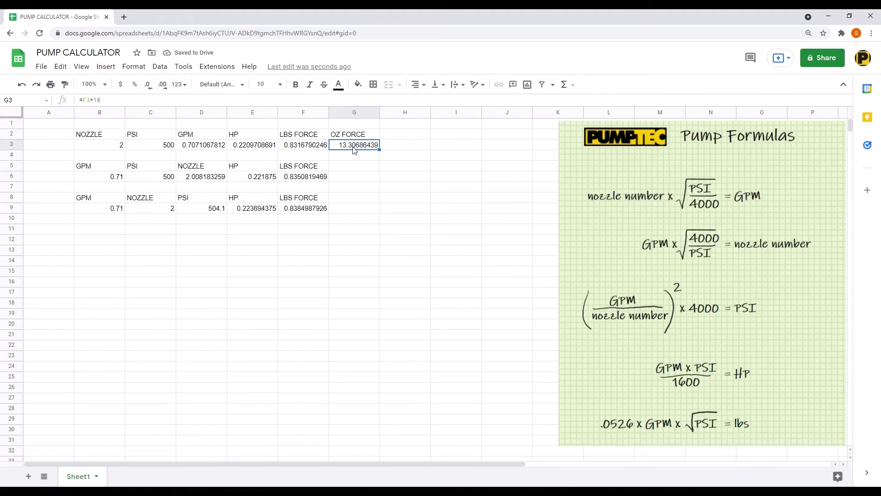
pyautogui.click(364, 135)
pyautogui.click(372, 170)
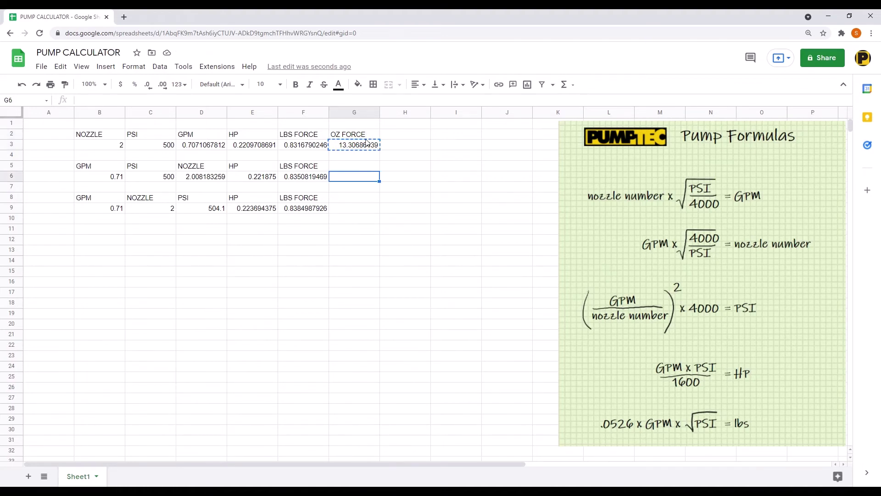
pyautogui.click(365, 134)
pyautogui.keyDown('shift'); pyautogui.click(369, 147); pyautogui.keyUp('shift')
pyautogui.hotkey('ctrl', 'c')
pyautogui.click(355, 166)
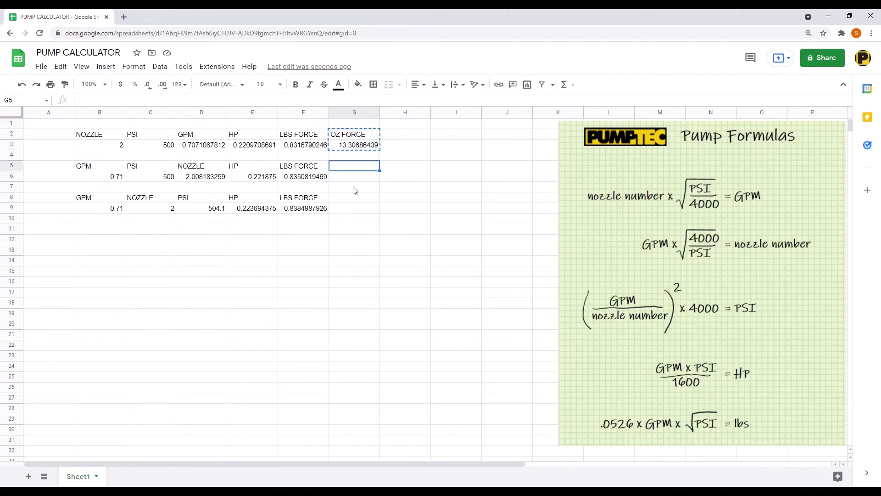
pyautogui.hotkey('ctrl', 'v')
pyautogui.click(357, 198)
pyautogui.hotkey('ctrl', 'v')
pyautogui.click(308, 260)
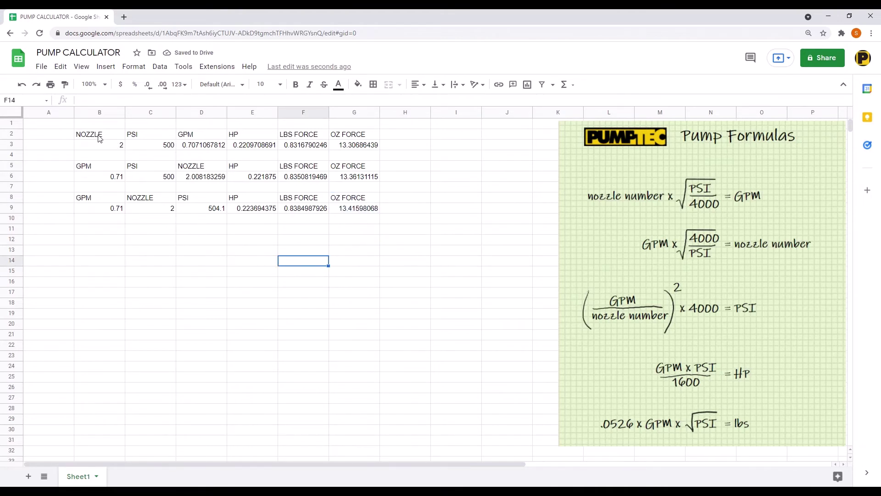
# Step: Give the header rows B2:G2, B5:G5 and B8:G8 a light grey fill
pyautogui.moveTo(100, 136); pyautogui.dragTo(355, 138)
pyautogui.moveTo(101, 167); pyautogui.dragTo(354, 168)
pyautogui.moveTo(91, 203); pyautogui.dragTo(354, 198)
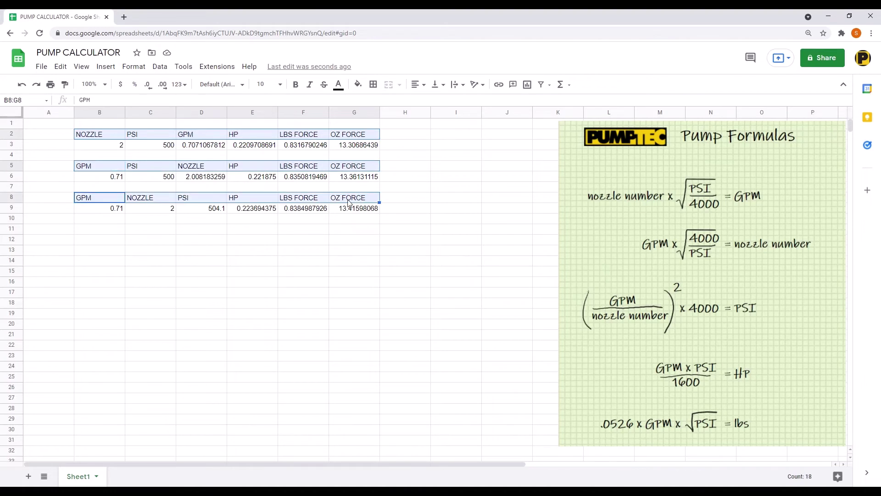
pyautogui.click(358, 84)
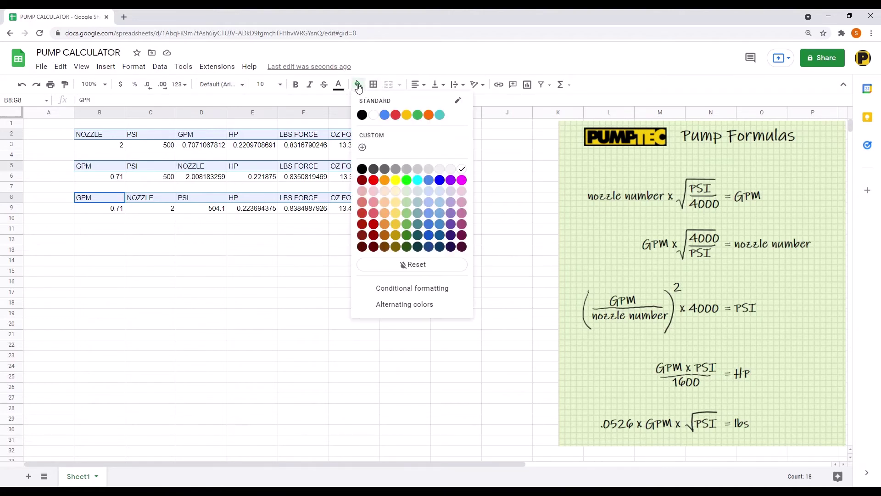
pyautogui.click(419, 174)
pyautogui.click(327, 259)
pyautogui.click(203, 228)
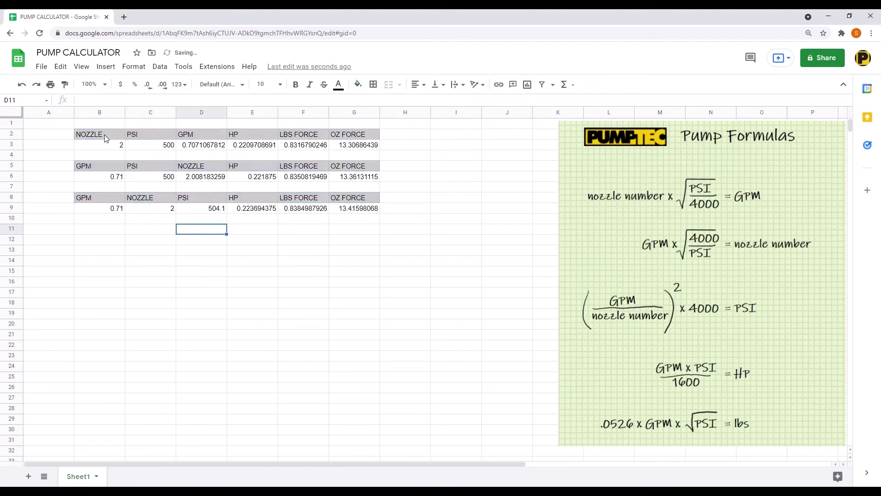
# Step: Make the text in those three header rows centred and bold
pyautogui.moveTo(105, 138); pyautogui.dragTo(354, 135)
pyautogui.keyDown('ctrl'); pyautogui.moveTo(92, 165); pyautogui.dragTo(362, 166); pyautogui.keyUp('ctrl')
pyautogui.keyDown('ctrl'); pyautogui.moveTo(99, 198); pyautogui.dragTo(358, 201); pyautogui.keyUp('ctrl')
pyautogui.click(418, 84)
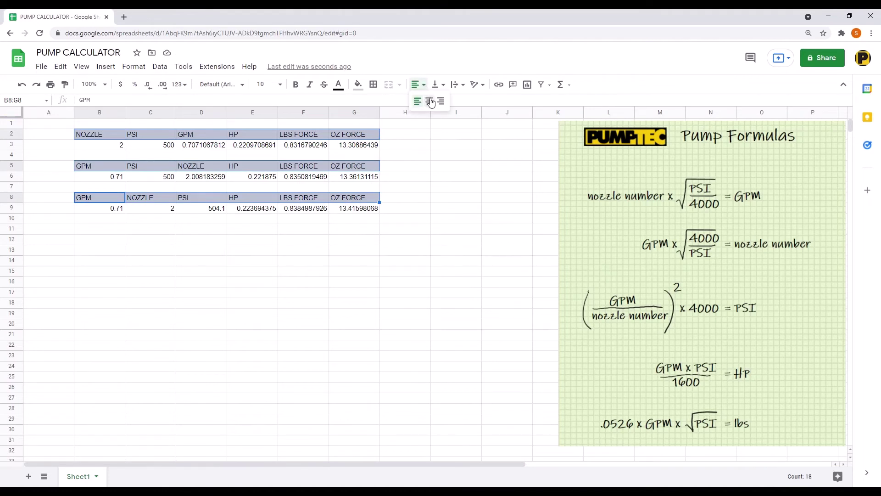
pyautogui.click(430, 101)
pyautogui.click(296, 84)
pyautogui.click(210, 294)
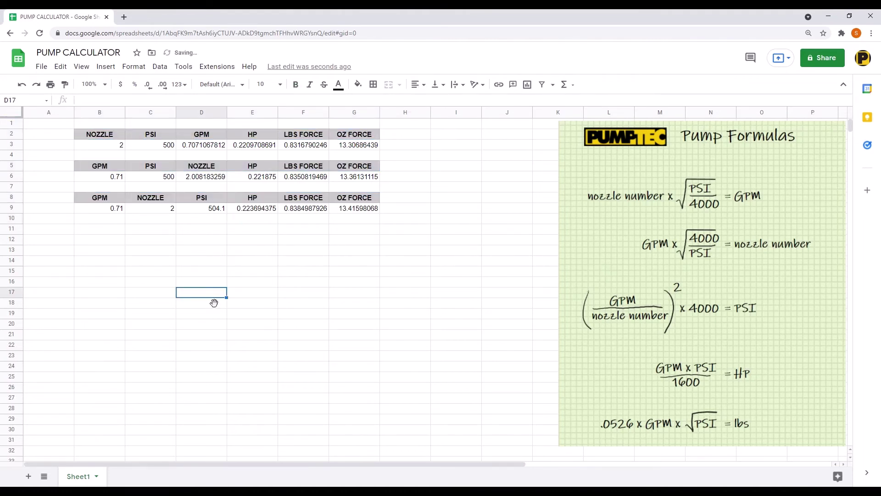
# Step: Apply All borders to the blocks B2:G3, B5:G6 and B8:G9
pyautogui.moveTo(106, 139); pyautogui.dragTo(344, 151)
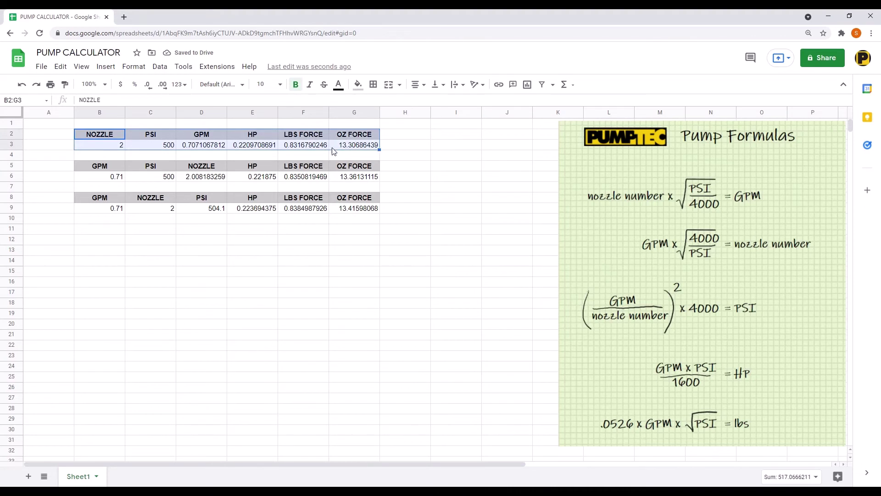
pyautogui.keyDown('ctrl'); pyautogui.moveTo(101, 168); pyautogui.dragTo(373, 179); pyautogui.keyUp('ctrl')
pyautogui.keyDown('ctrl'); pyautogui.moveTo(100, 199); pyautogui.dragTo(358, 209); pyautogui.keyUp('ctrl')
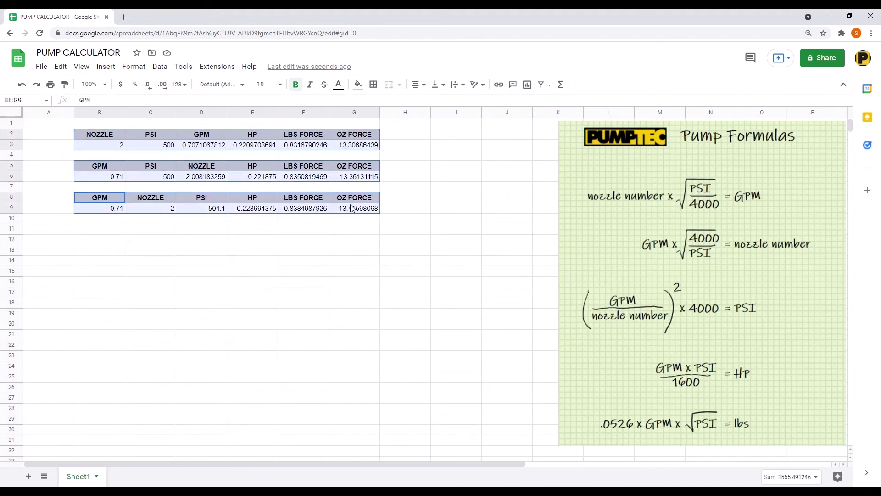
pyautogui.click(373, 84)
pyautogui.click(242, 282)
pyautogui.click(194, 248)
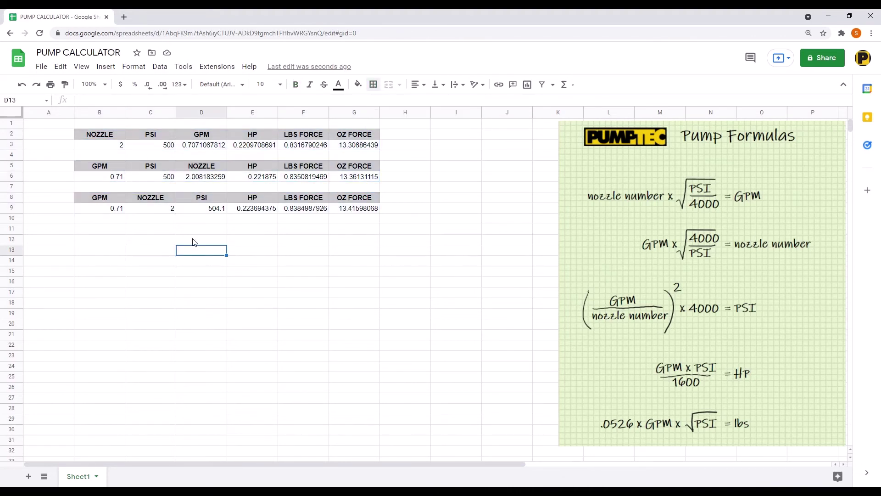
pyautogui.moveTo(97, 137); pyautogui.dragTo(367, 148)
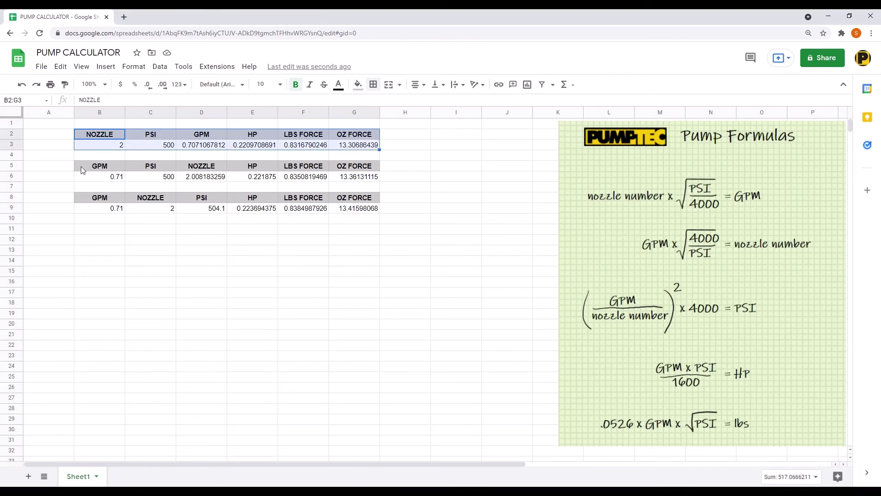
pyautogui.keyDown('ctrl'); pyautogui.moveTo(83, 167); pyautogui.dragTo(358, 177); pyautogui.keyUp('ctrl')
pyautogui.keyDown('ctrl'); pyautogui.moveTo(100, 198); pyautogui.dragTo(367, 211); pyautogui.keyUp('ctrl')
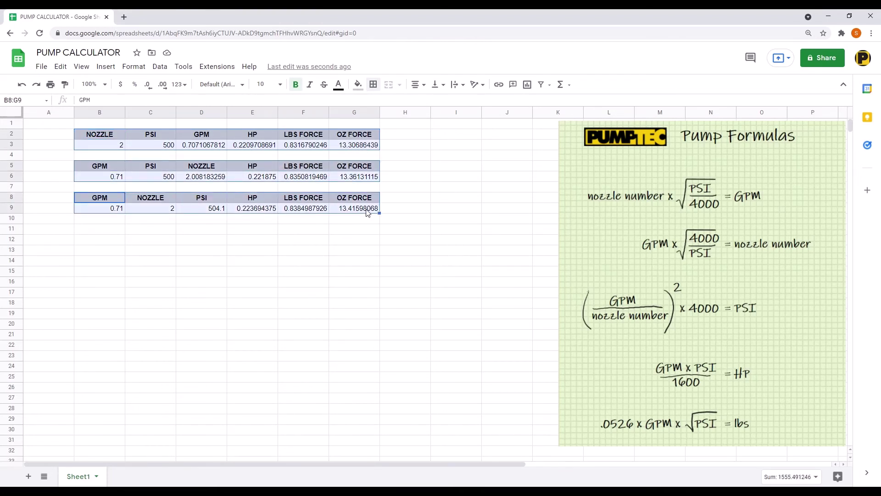
pyautogui.click(373, 85)
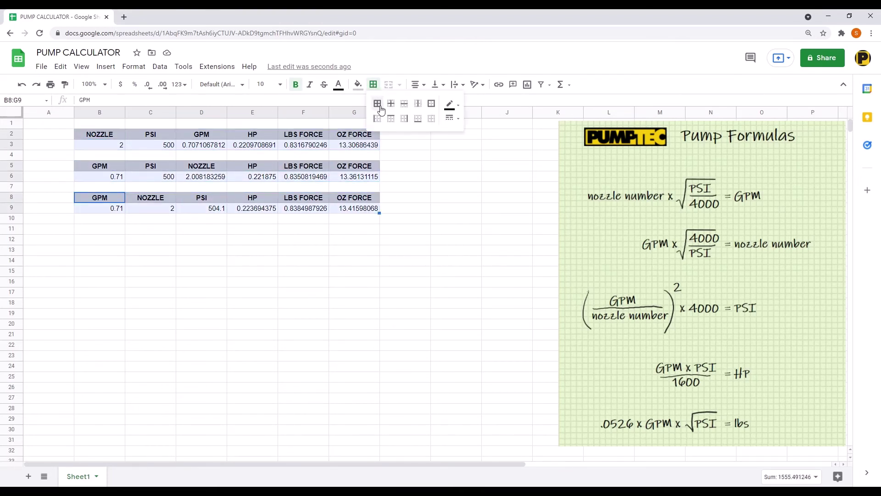
pyautogui.click(377, 103)
pyautogui.click(204, 239)
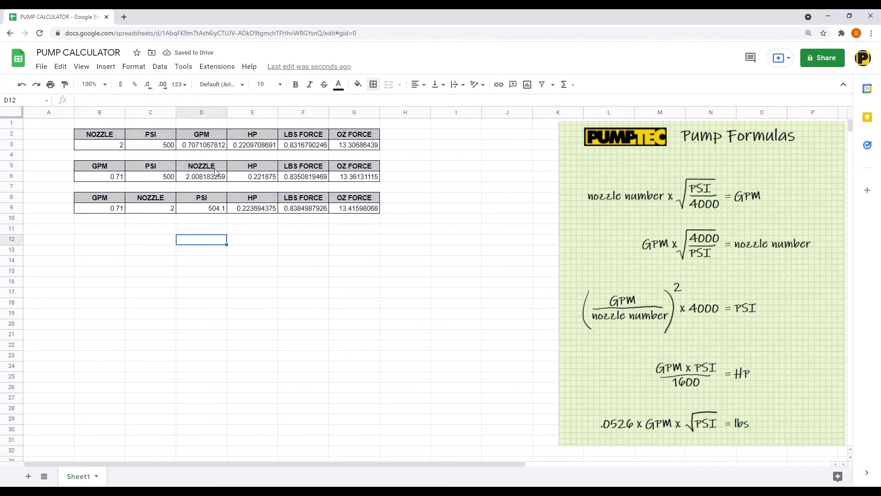
# Step: Fill the result rows D3:G3, D6:G6 and D9:G9 light yellow
pyautogui.moveTo(196, 147); pyautogui.dragTo(362, 146)
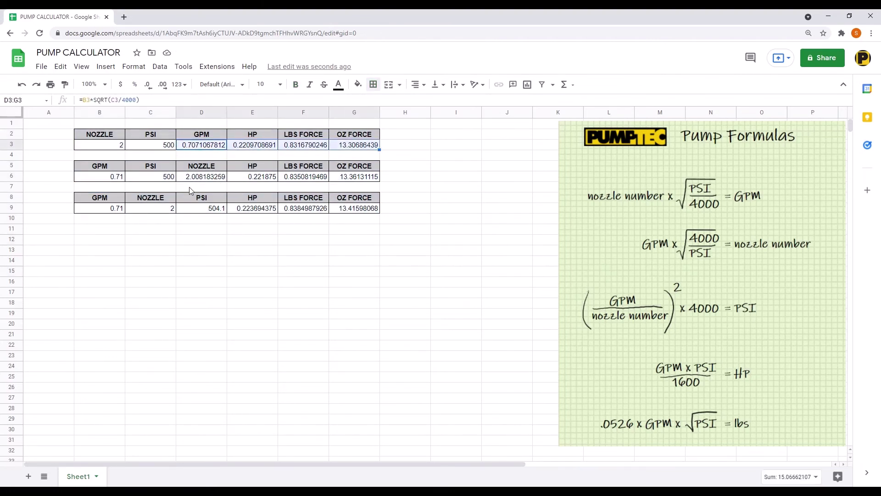
pyautogui.keyDown('ctrl'); pyautogui.moveTo(197, 178); pyautogui.dragTo(368, 182); pyautogui.keyUp('ctrl')
pyautogui.keyDown('ctrl'); pyautogui.moveTo(219, 210); pyautogui.dragTo(356, 211); pyautogui.keyUp('ctrl')
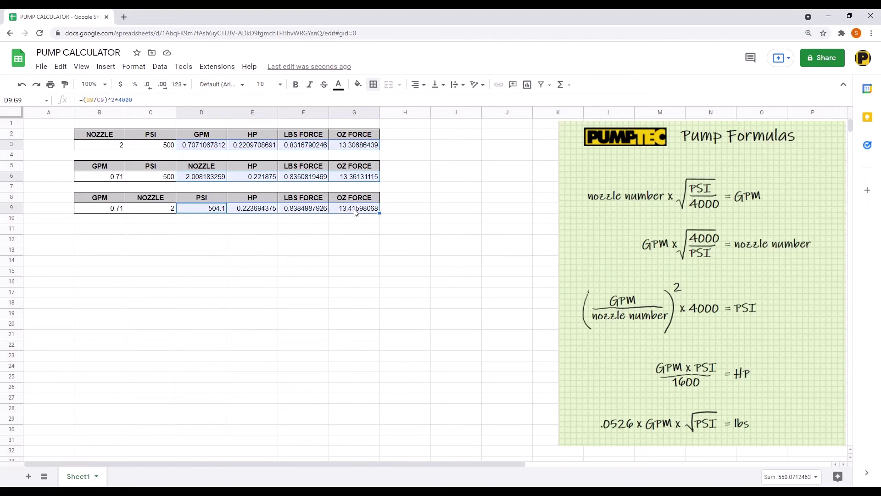
pyautogui.click(358, 84)
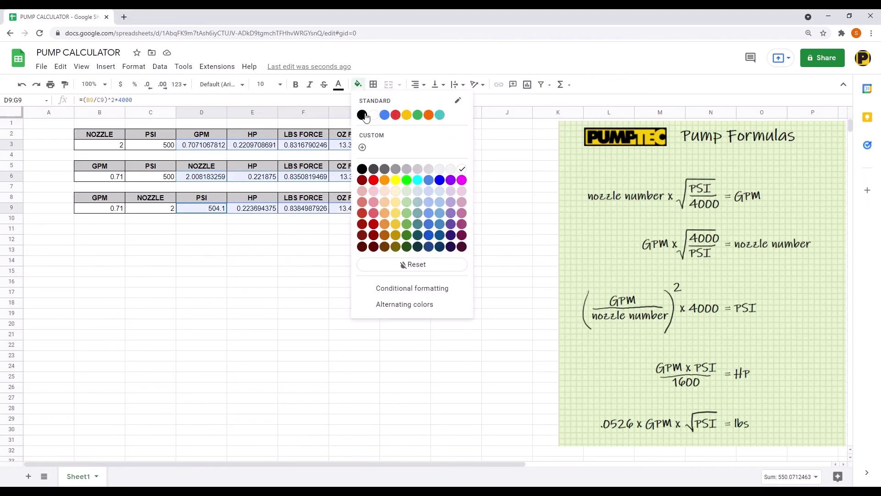
pyautogui.click(395, 202)
pyautogui.click(252, 293)
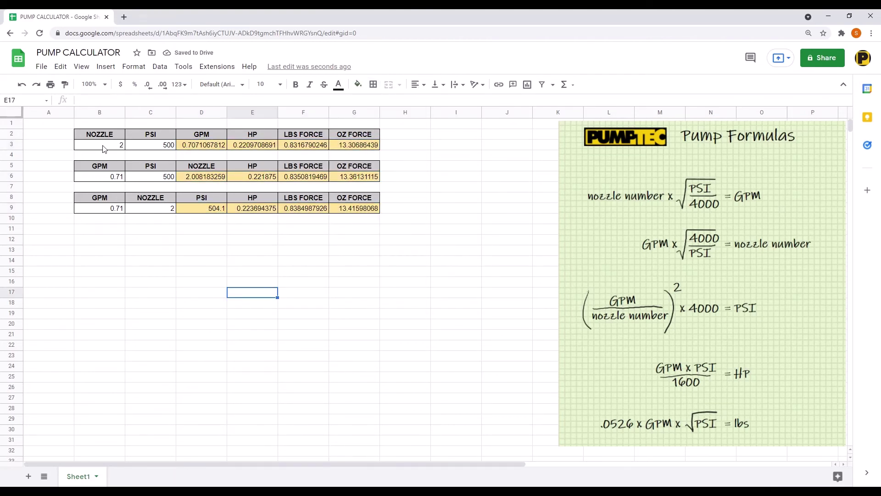
# Step: Centre the input values in B3:C3, B6:C6 and B9:C9
pyautogui.moveTo(105, 147); pyautogui.dragTo(357, 148)
pyautogui.moveTo(112, 147); pyautogui.dragTo(147, 148)
pyautogui.keyDown('ctrl'); pyautogui.click(120, 178); pyautogui.keyUp('ctrl')
pyautogui.moveTo(134, 177); pyautogui.dragTo(138, 178)
pyautogui.moveTo(108, 208); pyautogui.dragTo(172, 210)
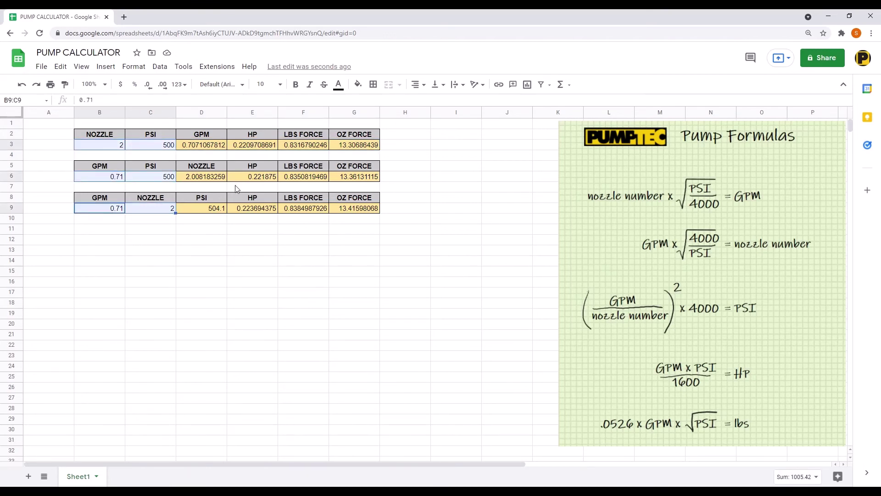
pyautogui.click(417, 84)
pyautogui.click(431, 105)
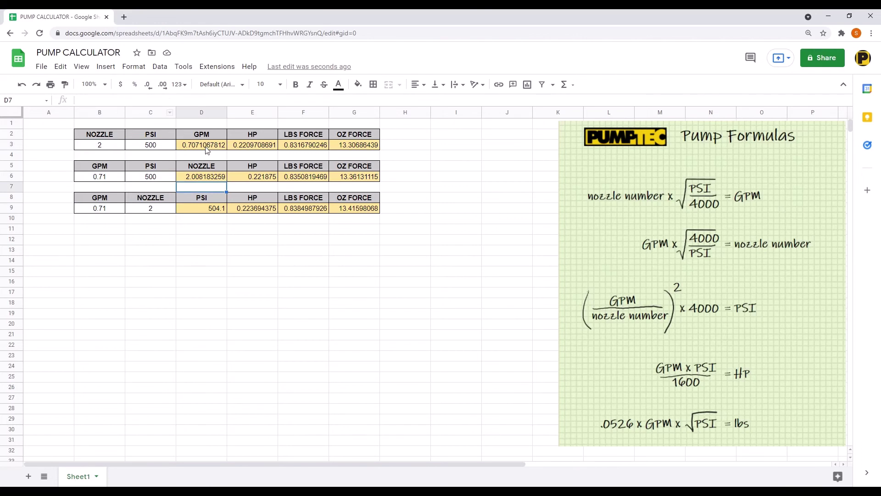
# Step: Set the result rows D3:G3, D6:G6 and D9:G9 to show two decimal places
pyautogui.moveTo(202, 145); pyautogui.dragTo(355, 145)
pyautogui.moveTo(202, 176); pyautogui.dragTo(354, 177)
pyautogui.keyDown('ctrl'); pyautogui.moveTo(202, 207); pyautogui.dragTo(354, 208); pyautogui.keyUp('ctrl')
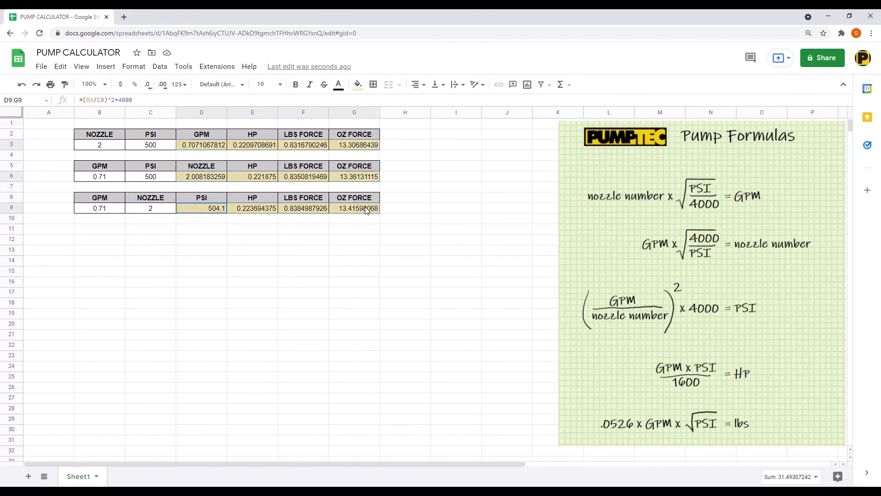
pyautogui.click(153, 88)
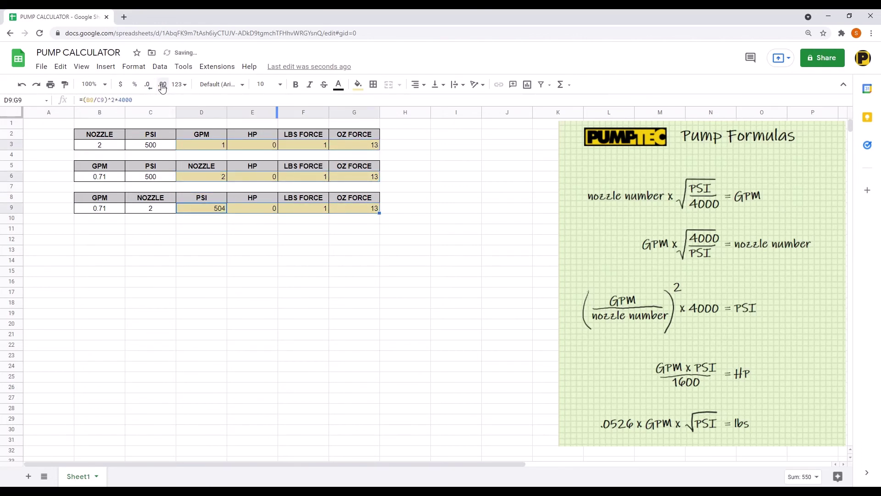
pyautogui.click(163, 86)
pyautogui.click(163, 86)
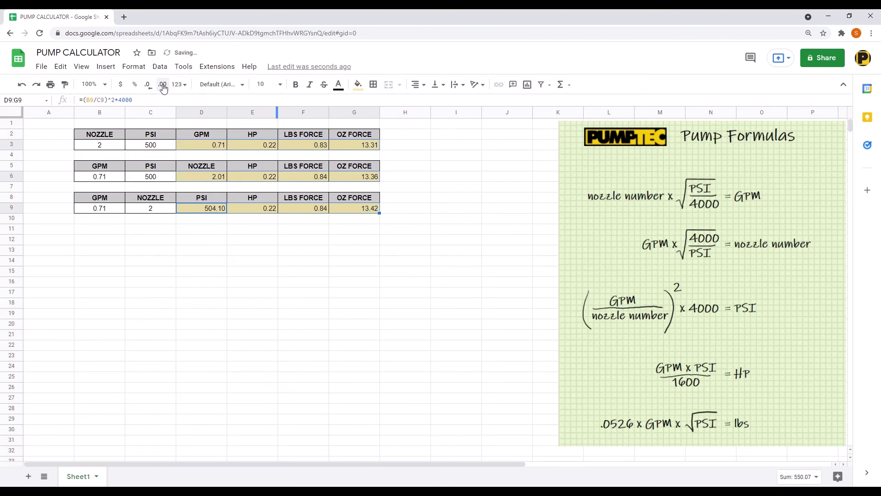
# Step: Change the first block's nozzle input B3 to 4
pyautogui.click(224, 293)
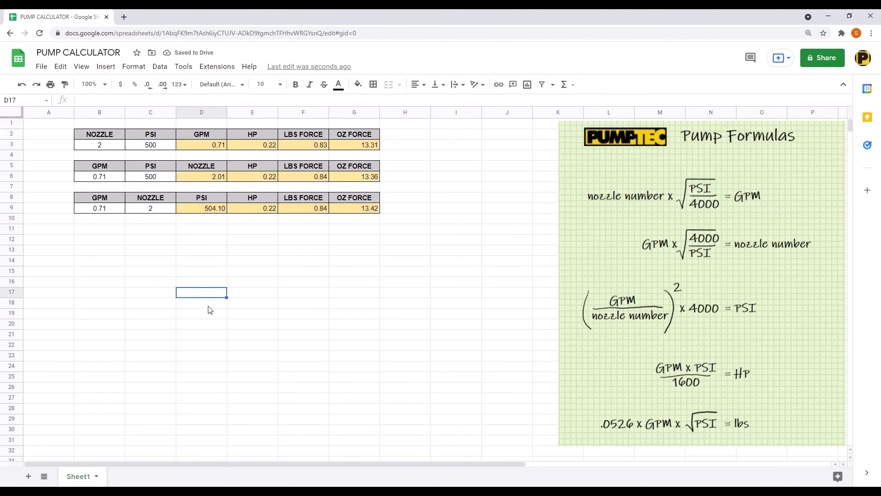
pyautogui.click(100, 144)
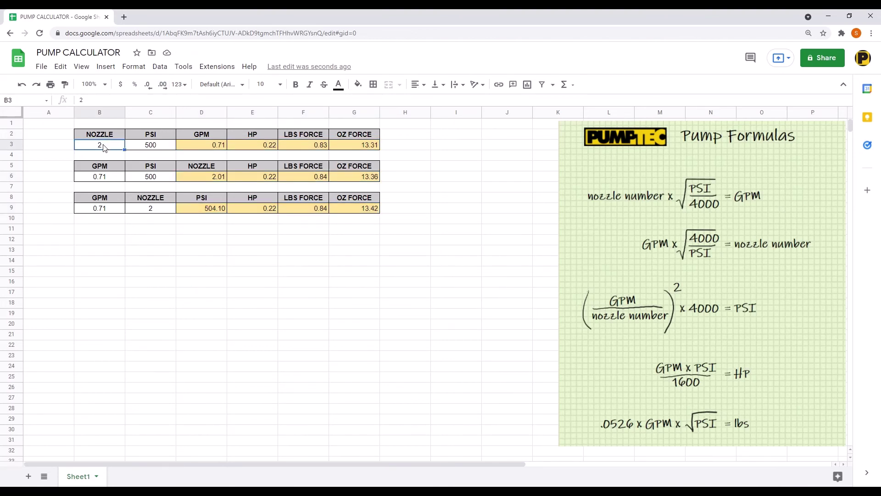
pyautogui.write('4')
pyautogui.press('Return')
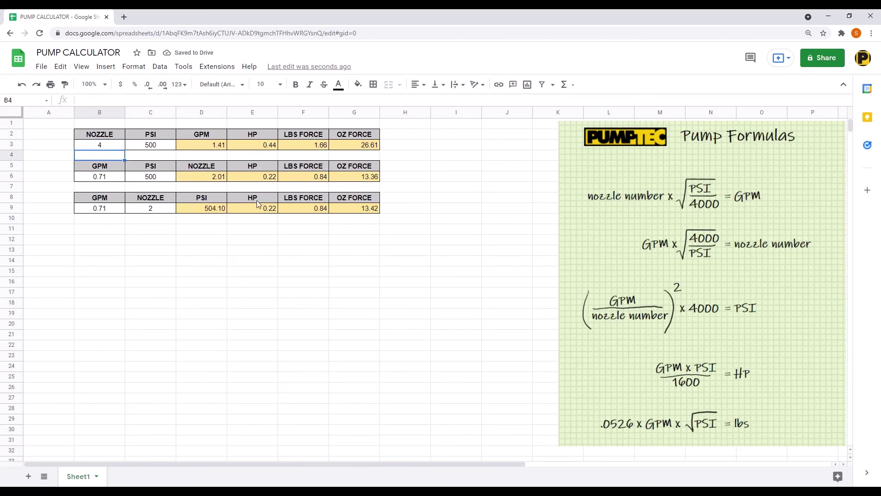
# Step: Enter GPM 1 in B6 and 150 PSI in C6
pyautogui.click(106, 180)
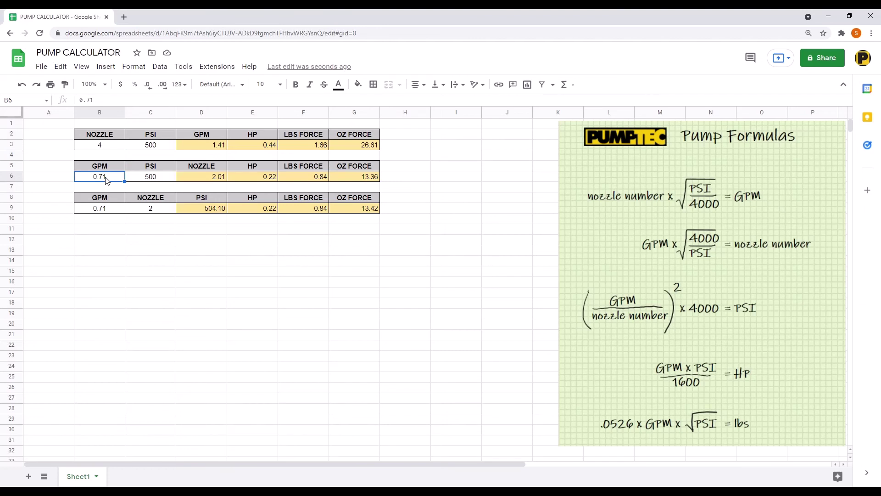
pyautogui.write('1')
pyautogui.click(157, 179)
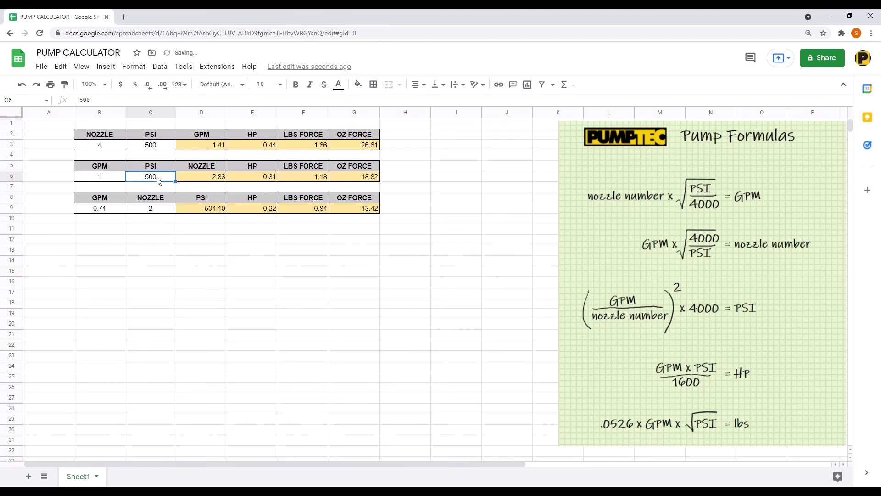
pyautogui.write('150')
pyautogui.press('Return')
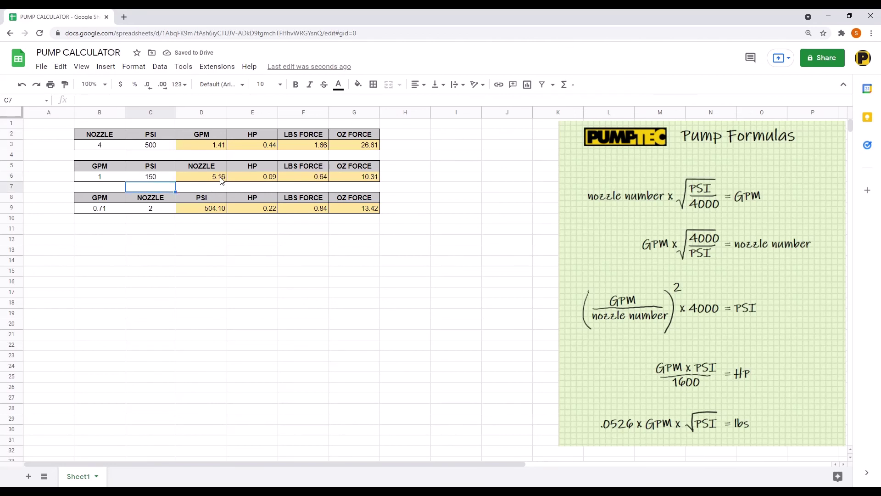
# Step: Enter GPM 1 in B9 and nozzle 5 in C9
pyautogui.click(117, 211)
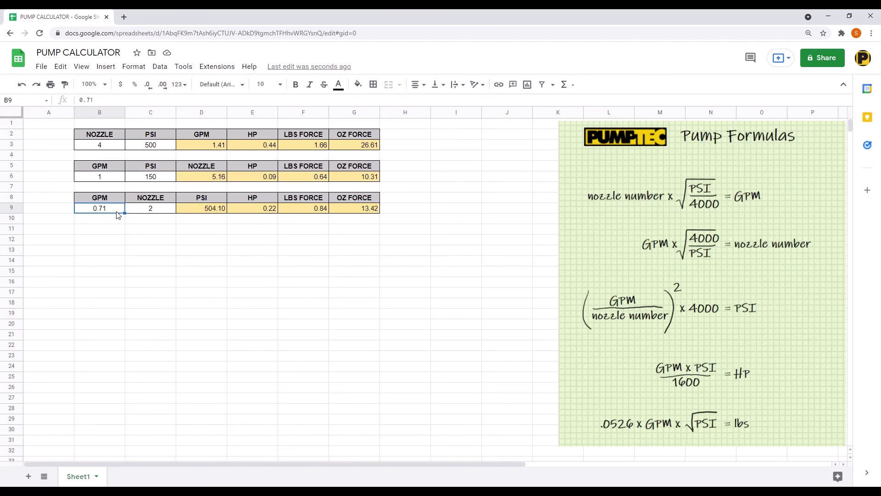
pyautogui.write('1')
pyautogui.press('Tab')
pyautogui.write('5')
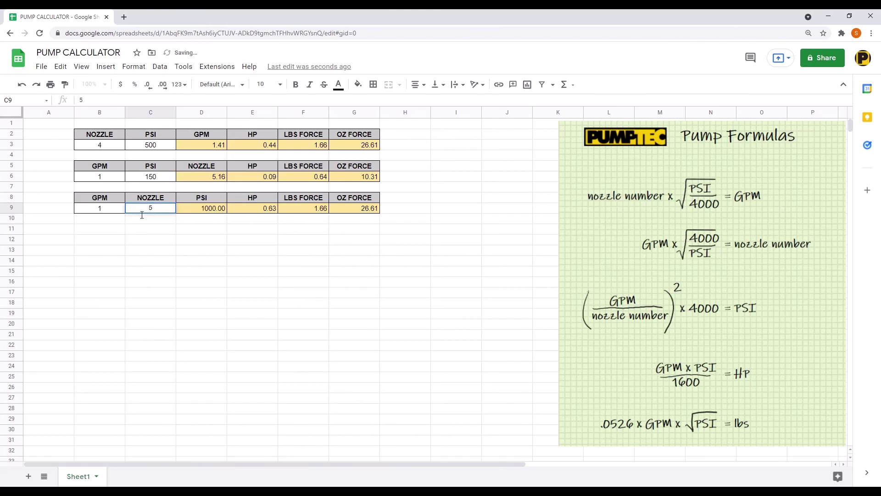
pyautogui.press('Return')
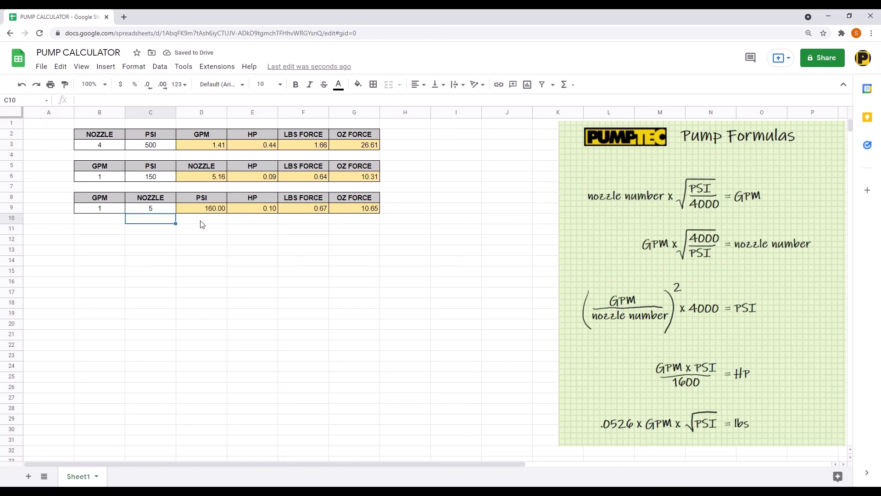